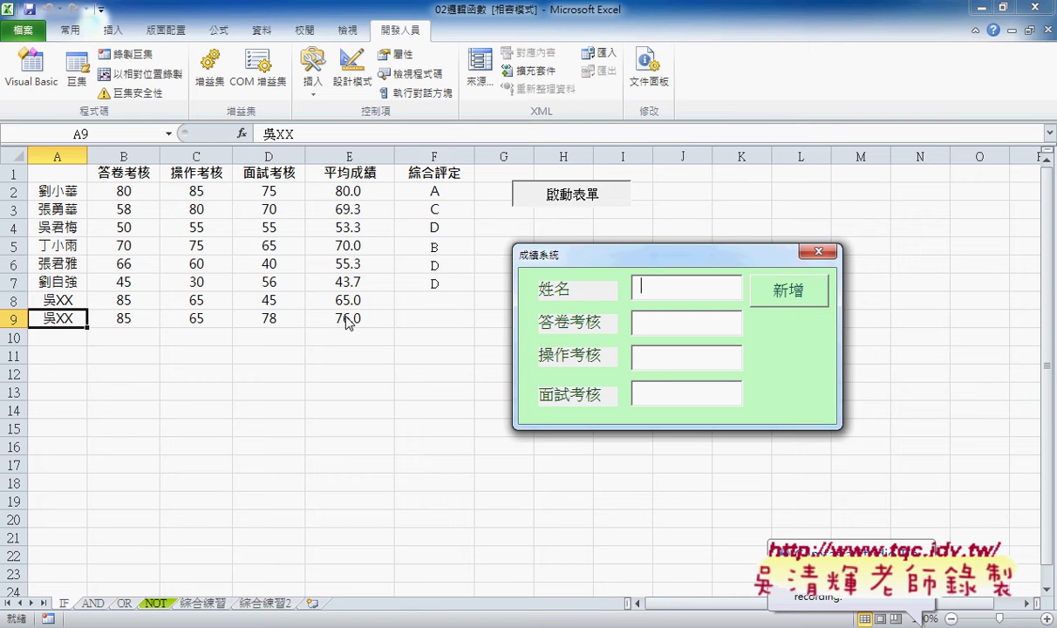
Submit the blank grade form twice, confirming the missing-data warning each time
drag(557, 266, 467, 239)
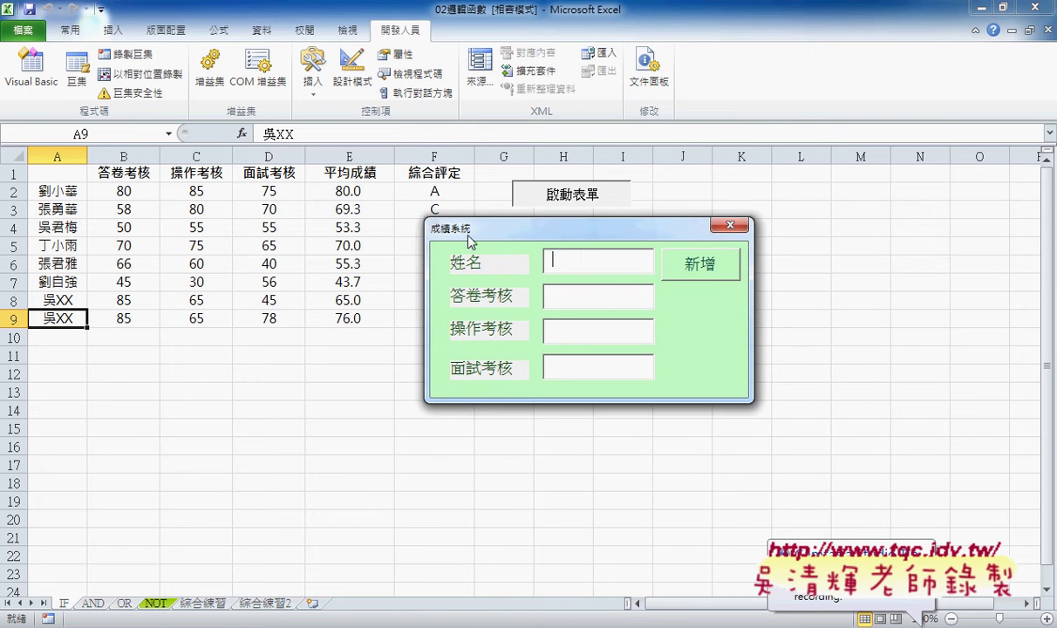
click(563, 297)
click(560, 332)
click(562, 358)
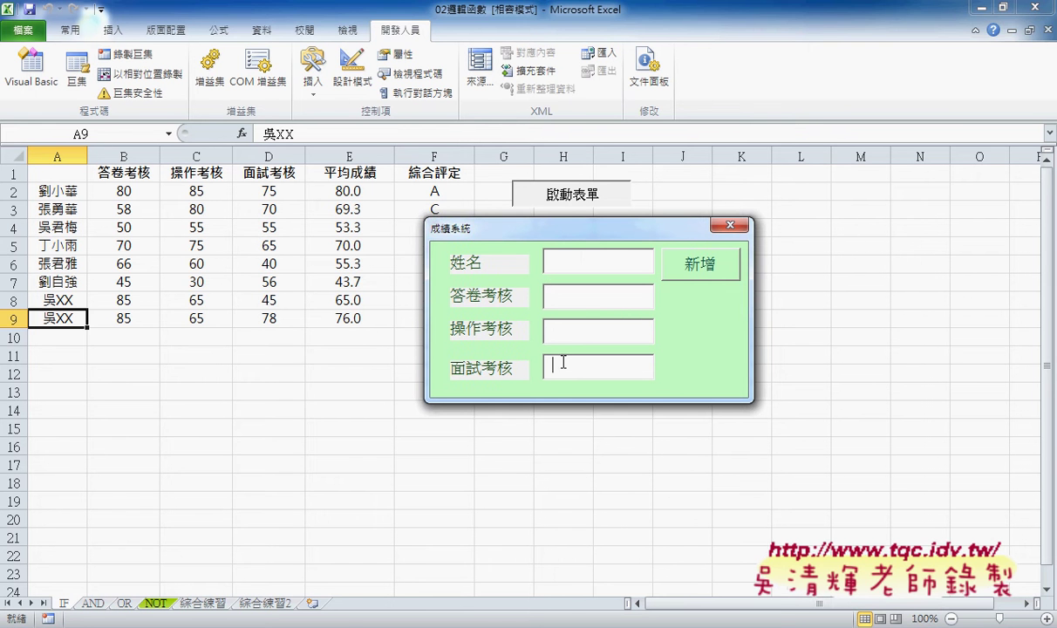
click(569, 266)
click(567, 297)
click(691, 273)
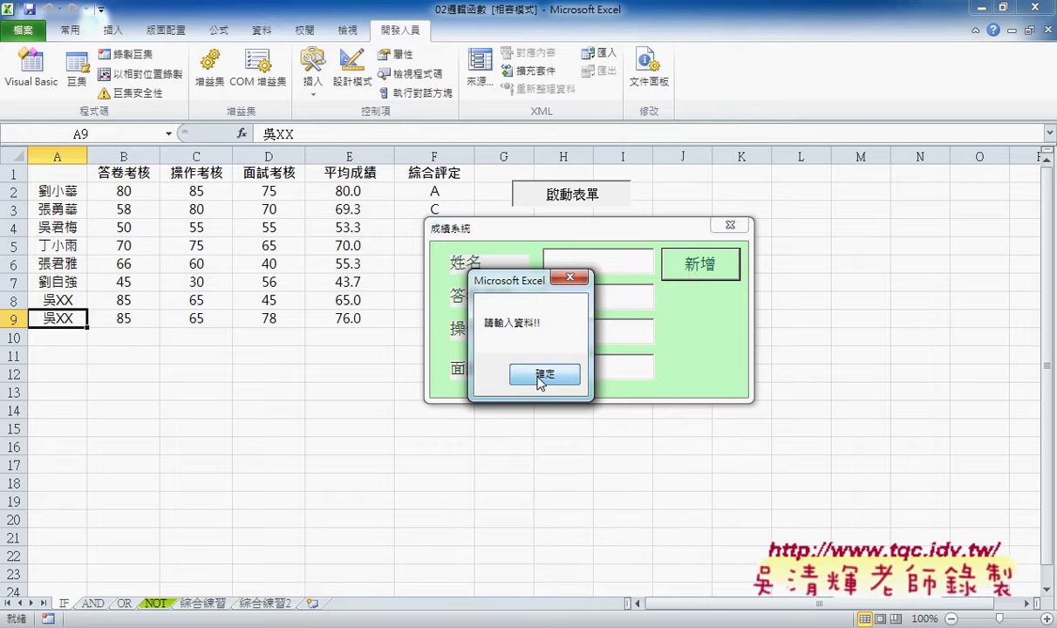
click(545, 373)
click(689, 266)
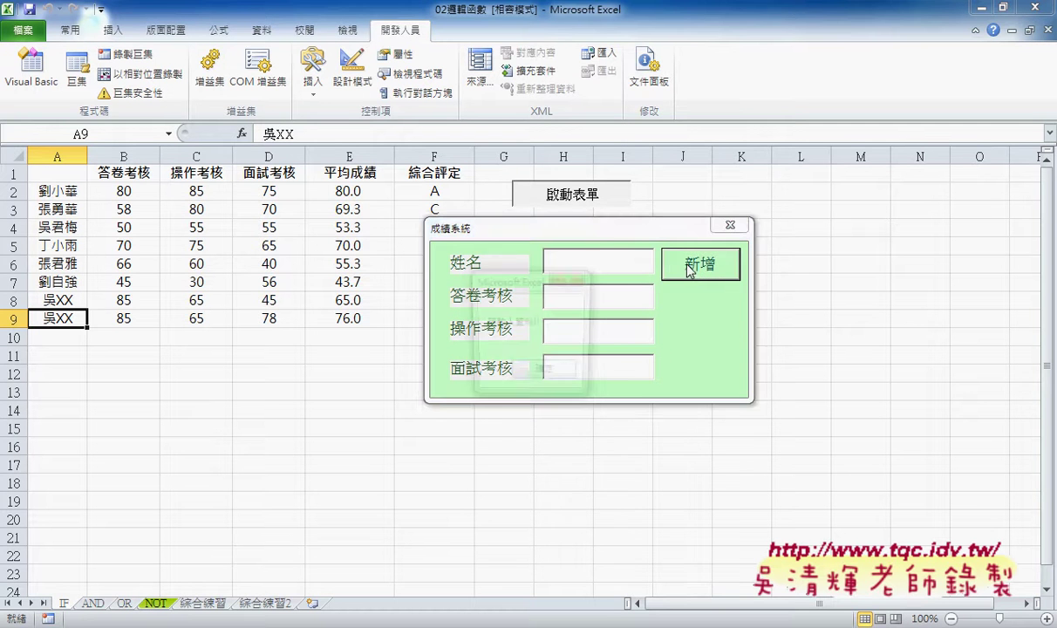
click(558, 381)
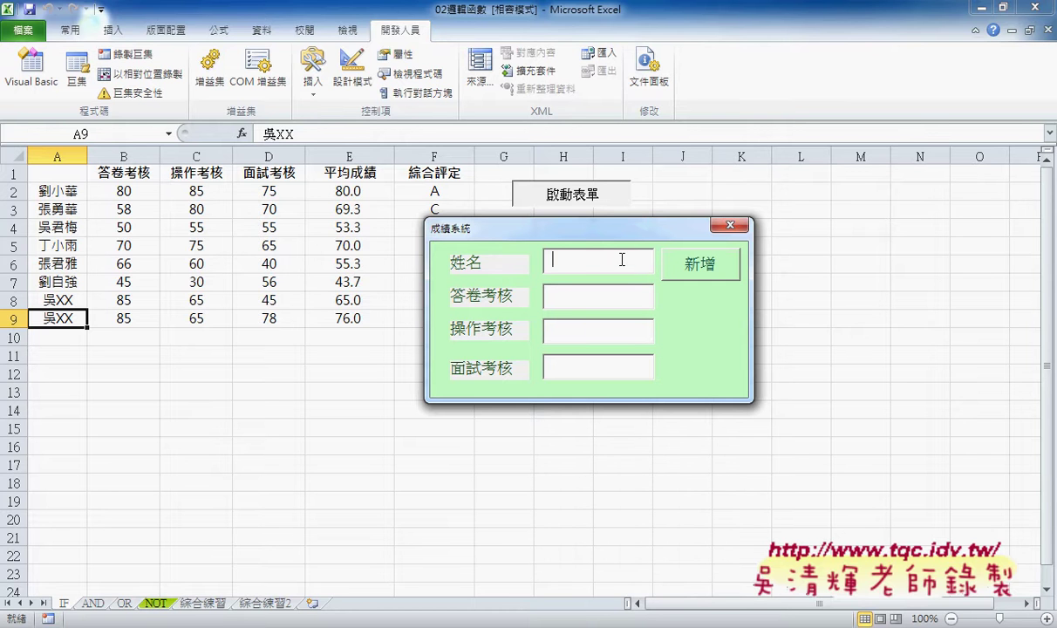
Enter the student's name with written-test score 68 and practical score 85
text(le)
key(BackSpace)
key(BackSpace)
text(le92)
key(BackSpace)
key(BackSpace)
key(BackSpace)
key(BackSpace)
text(xup6)
text(XX)
key(Return)
key(Tab)
text(68)
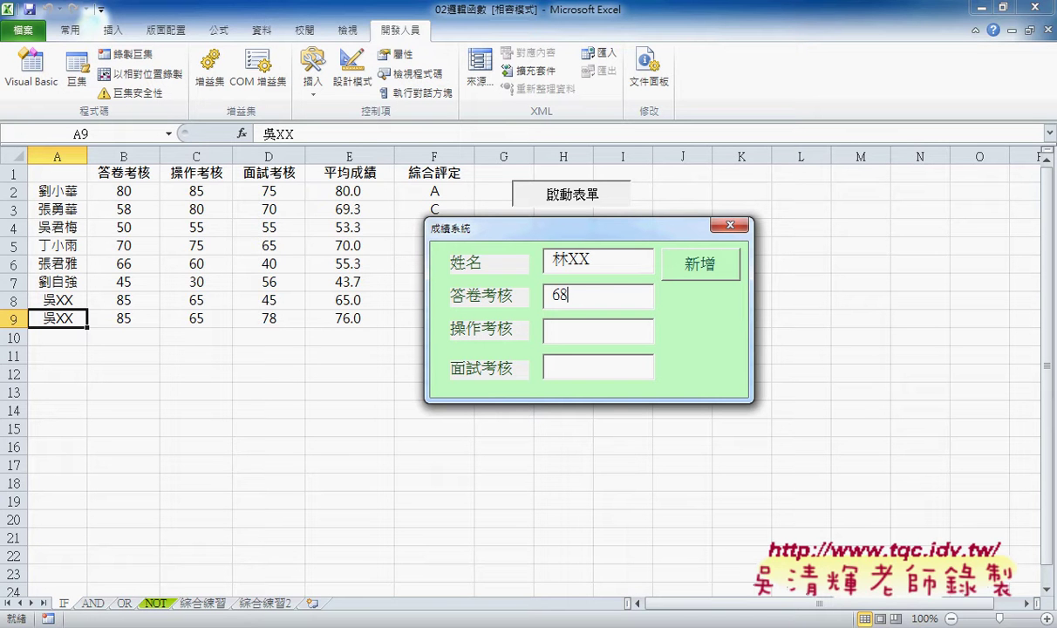
key(Tab)
text(85)
Submit without an interview score, dismiss the warning, then enter 120 as the interview score
click(705, 263)
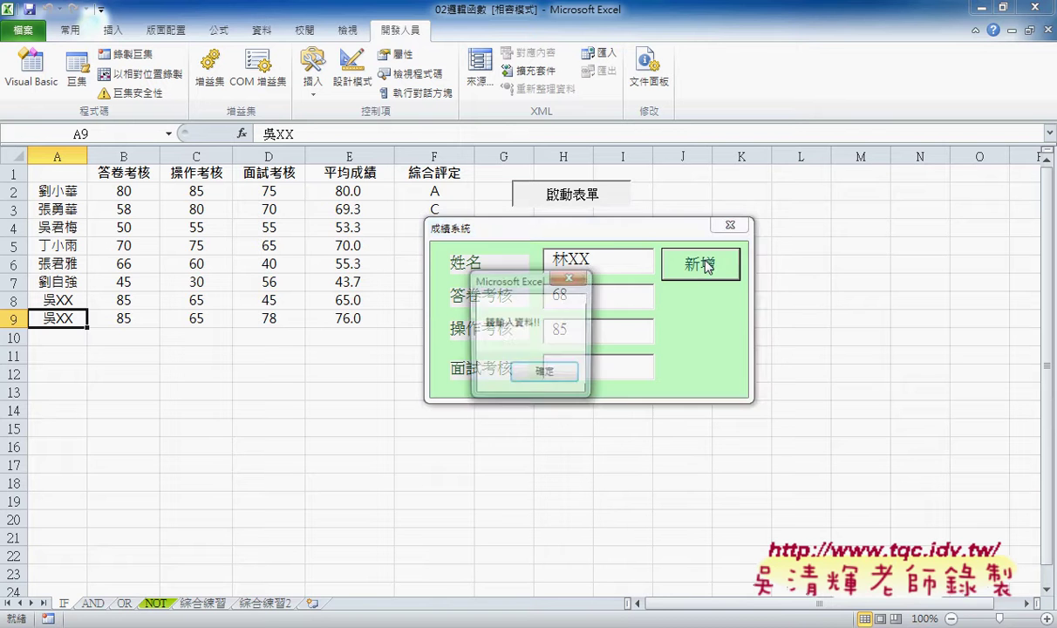
click(545, 372)
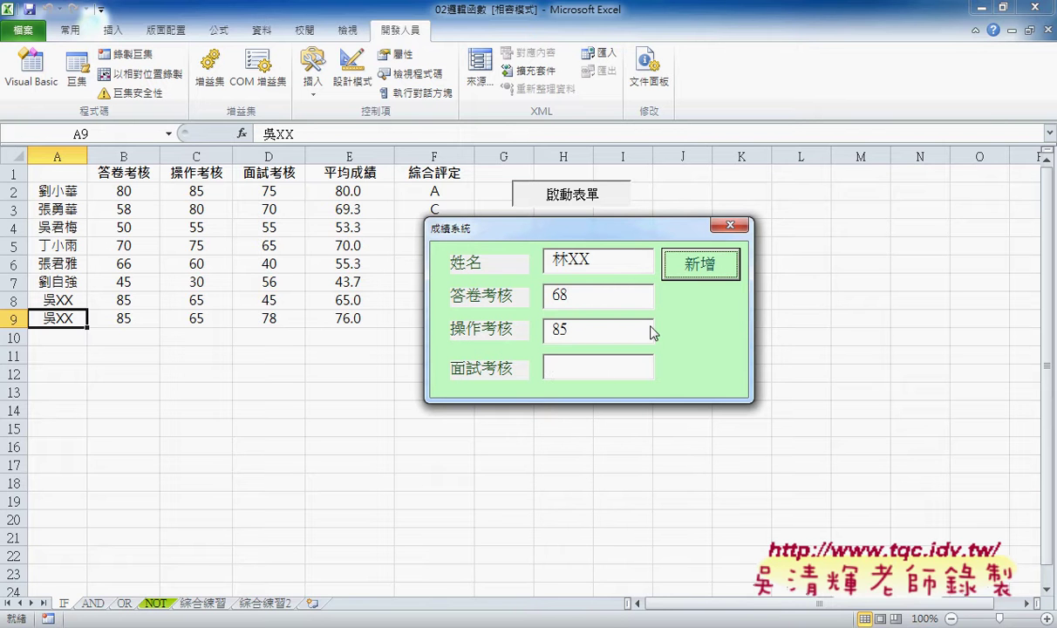
click(606, 367)
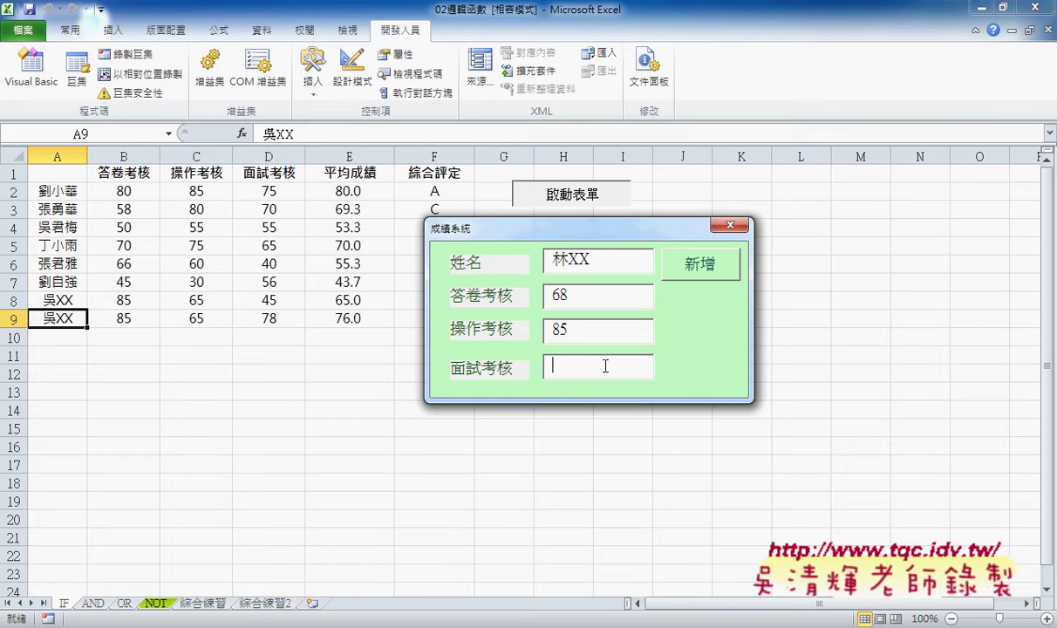
text(120)
drag(553, 231, 619, 235)
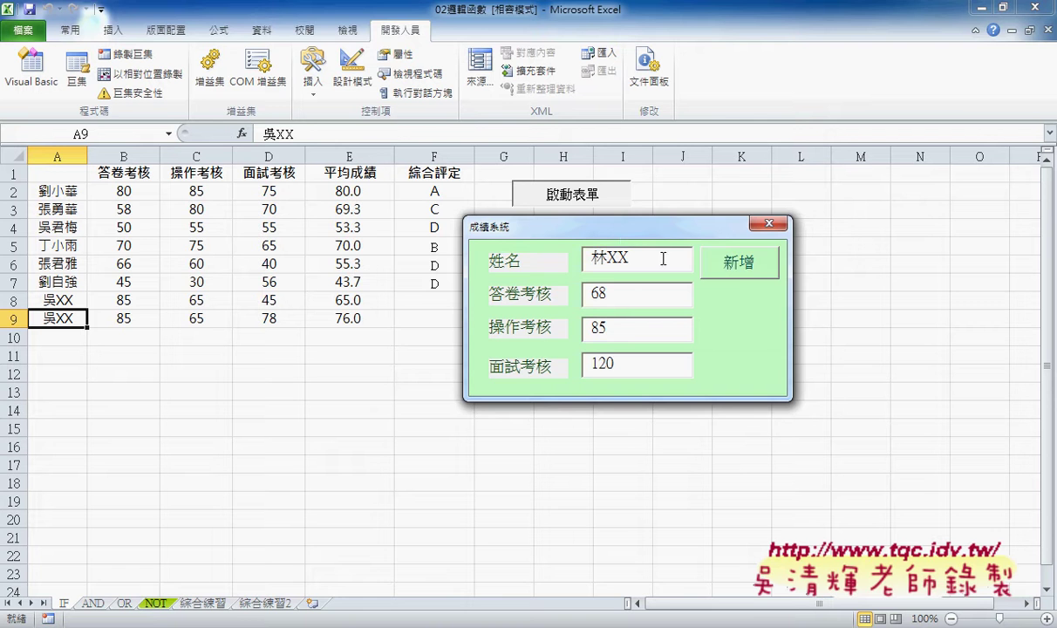
Submit the 120 interview score and acknowledge the 請輸入0到100之間的數字!! range warning
click(736, 272)
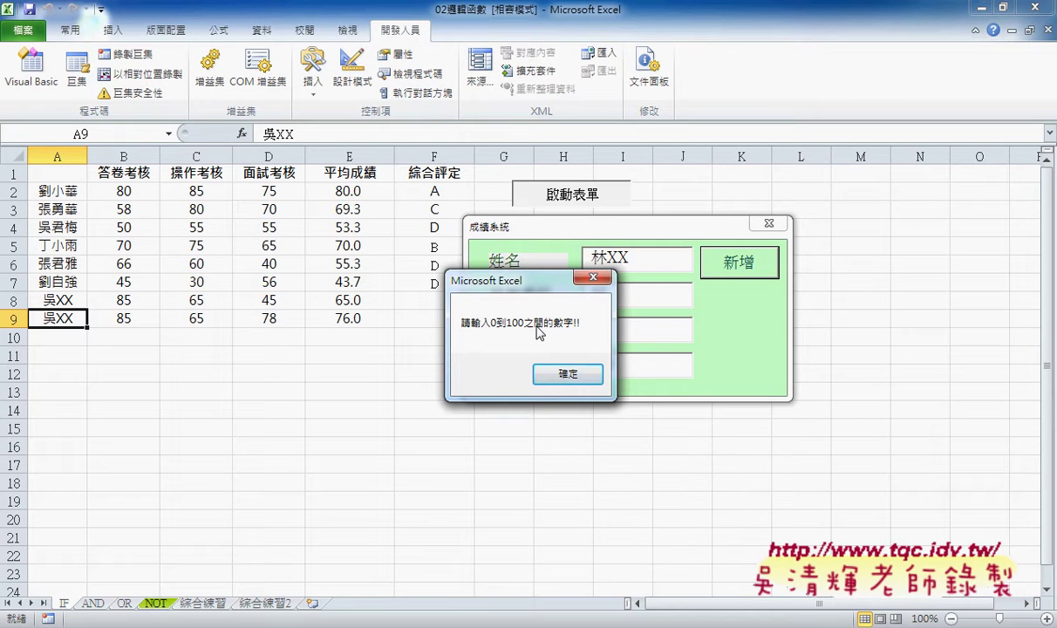
drag(542, 288, 807, 294)
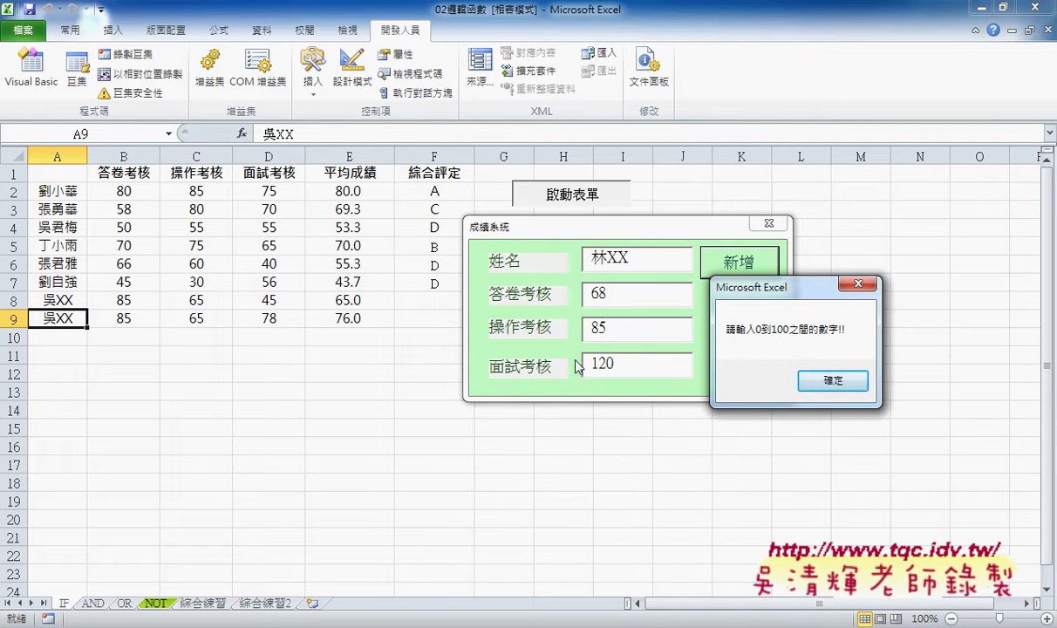
click(833, 381)
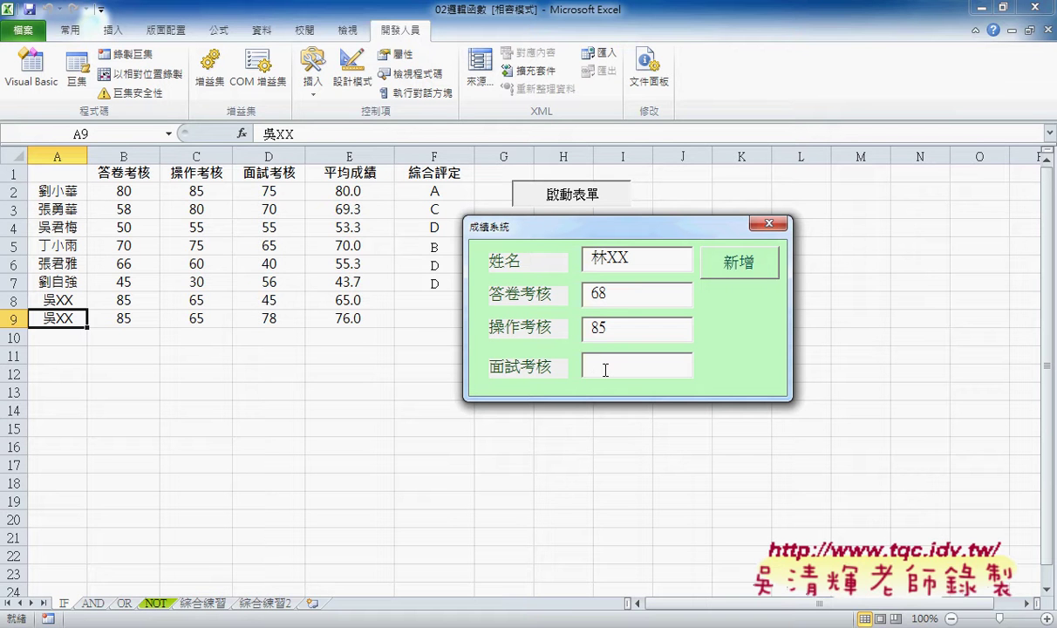
Change the interview score to 20, add the row (average 57.7), and close the form
text(201)
key(BackSpace)
click(734, 263)
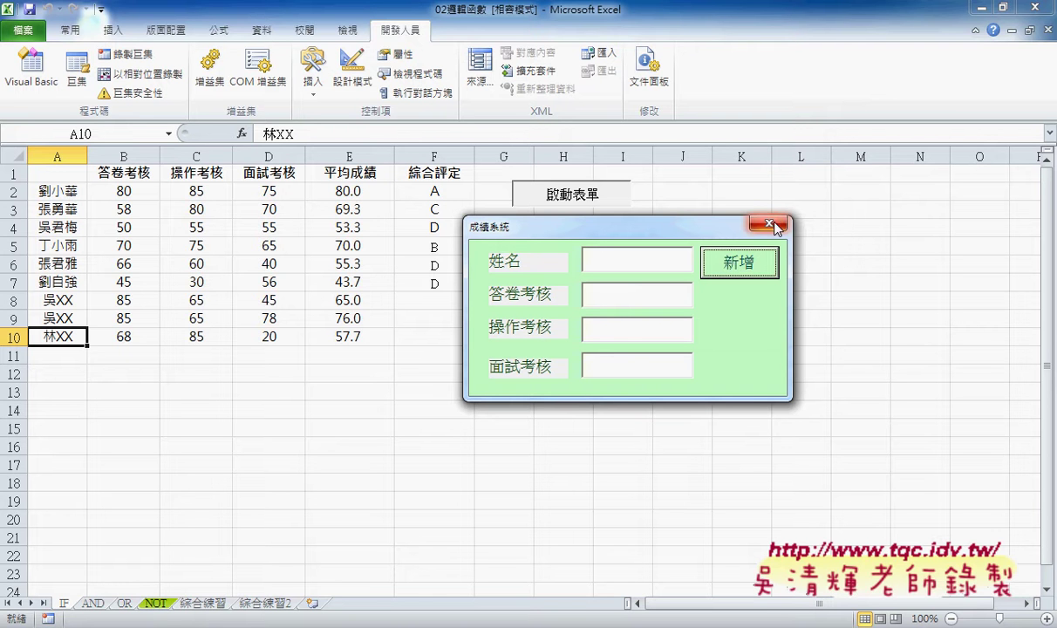
click(771, 226)
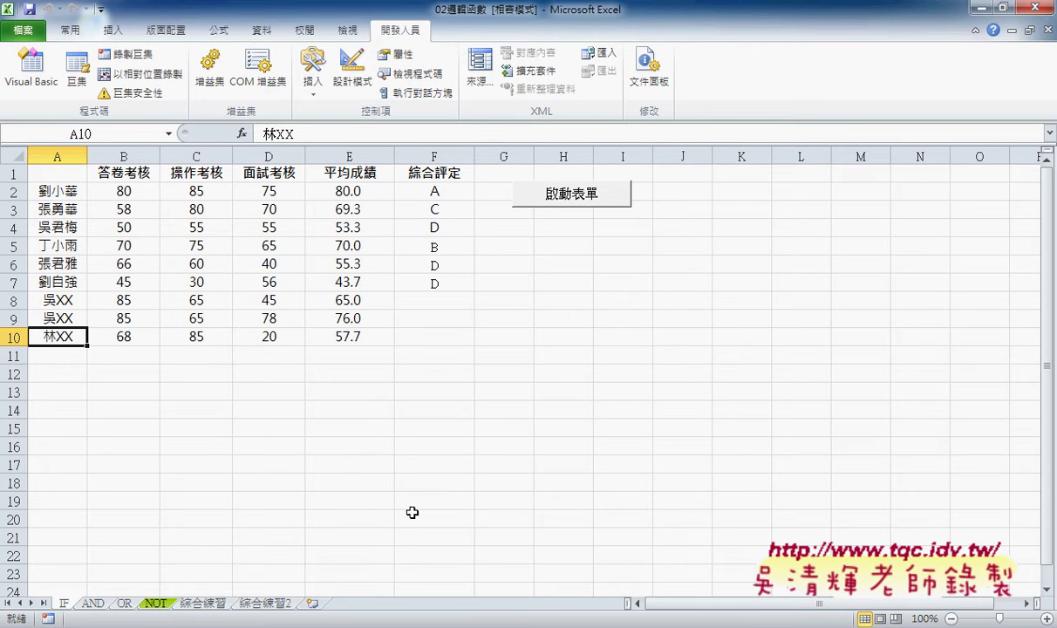
Open the 新增 button's B01_Click code in the VBA editor with the code window widened
click(380, 565)
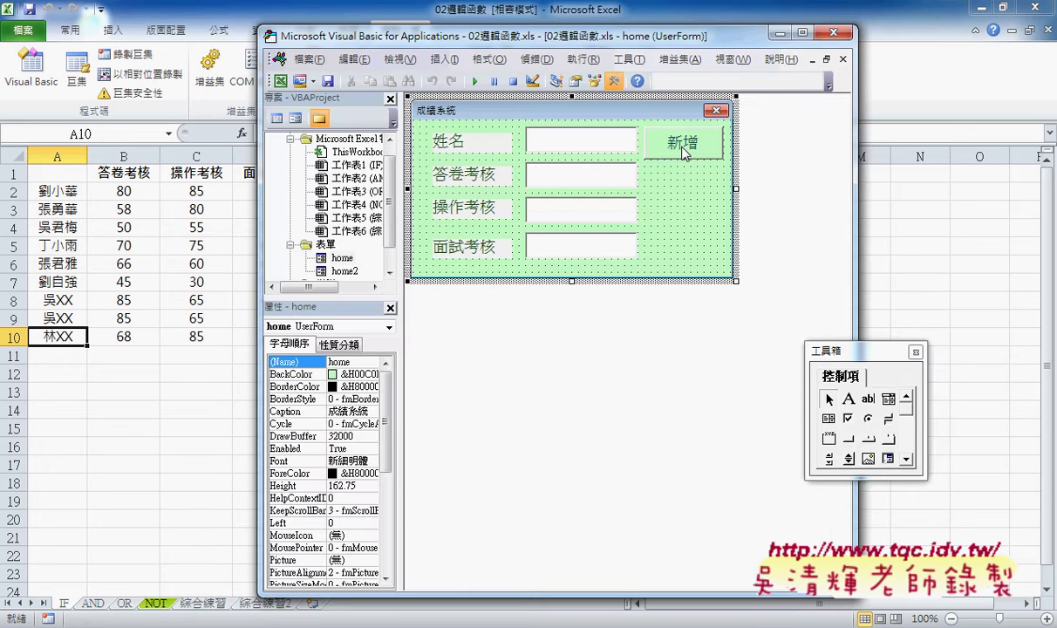
double_click(684, 154)
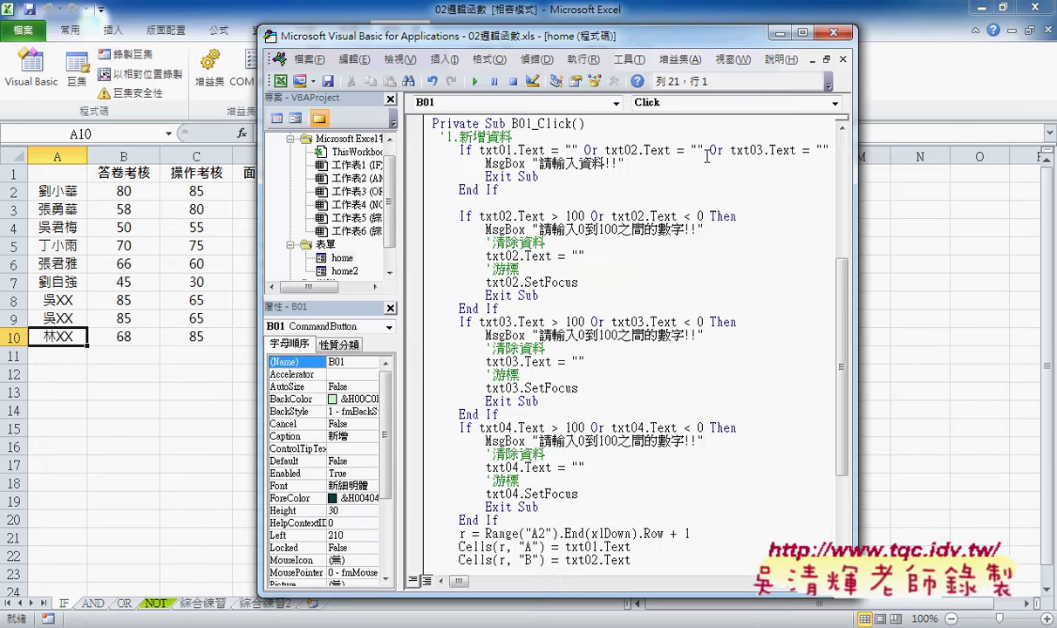
drag(859, 190, 1024, 190)
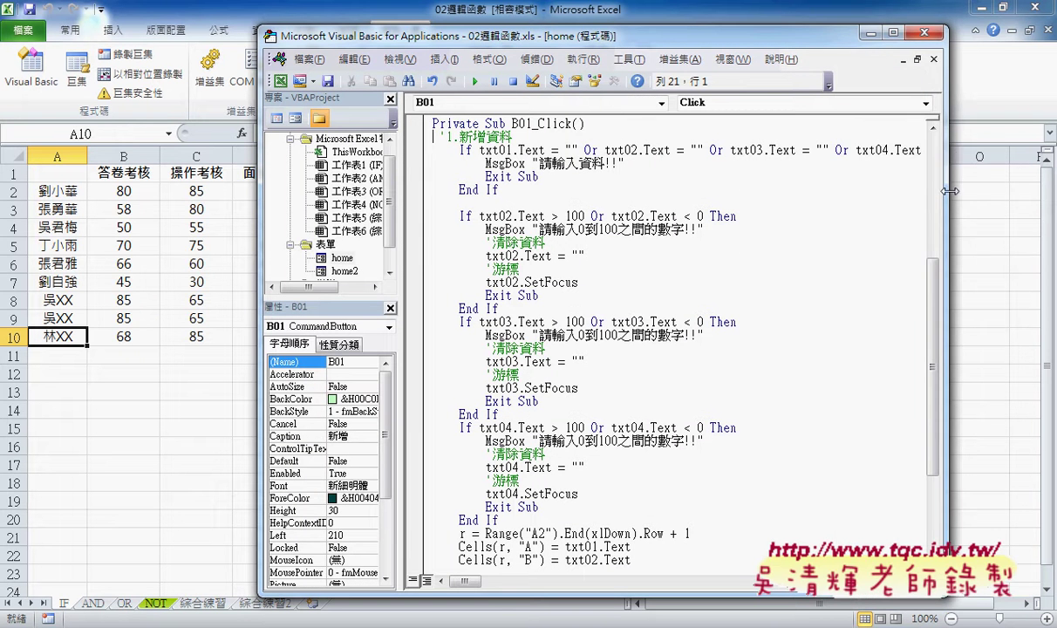
drag(399, 201, 329, 207)
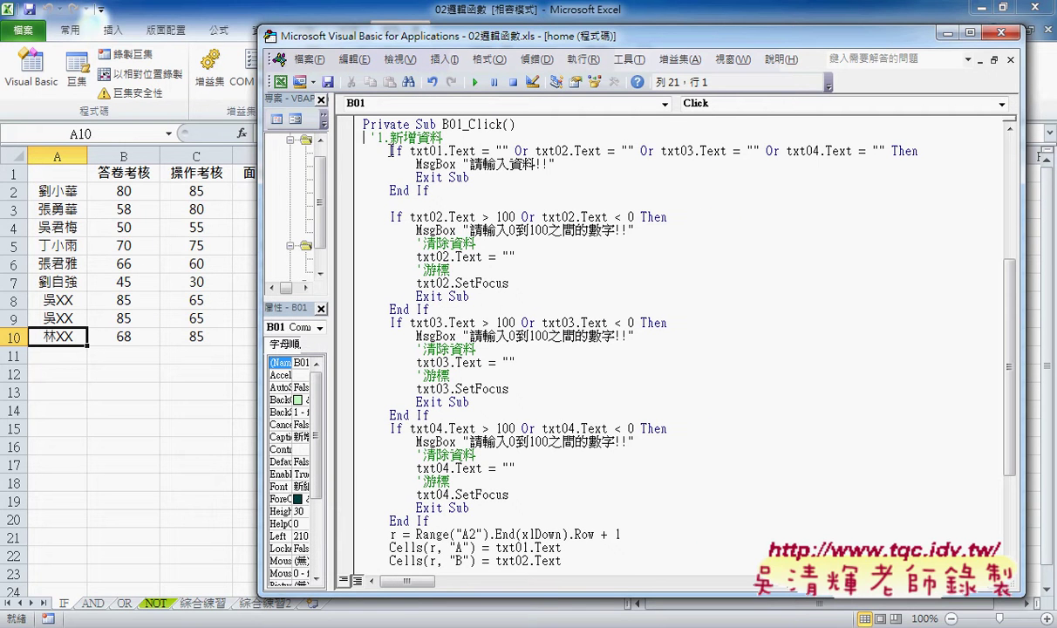
Highlight parts of the blank-field If condition, ending with the full txt01–txt03 check
double_click(398, 151)
double_click(447, 151)
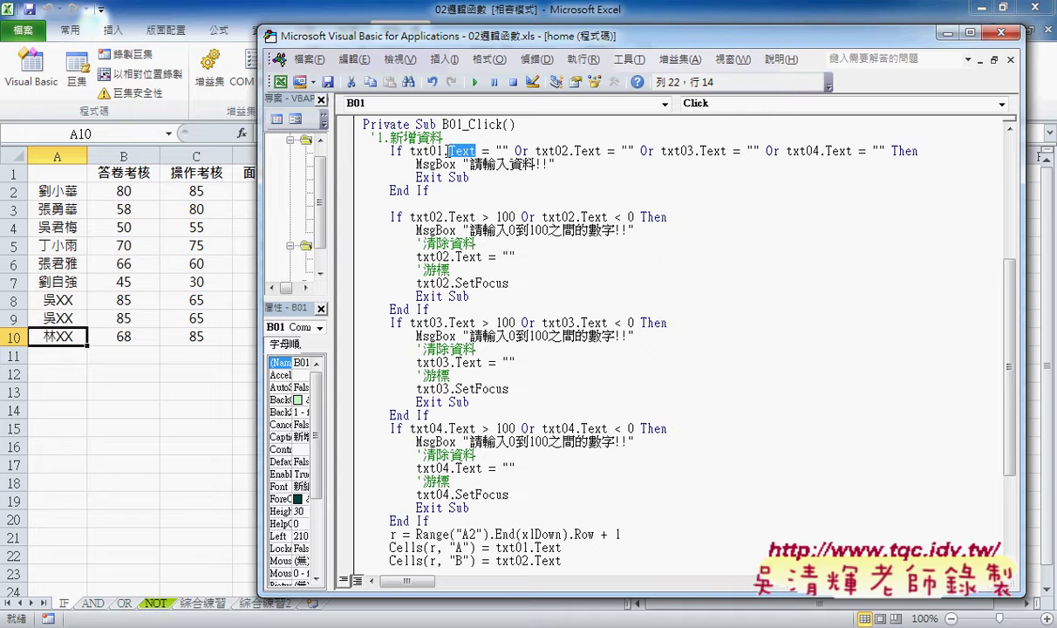
drag(446, 150, 412, 151)
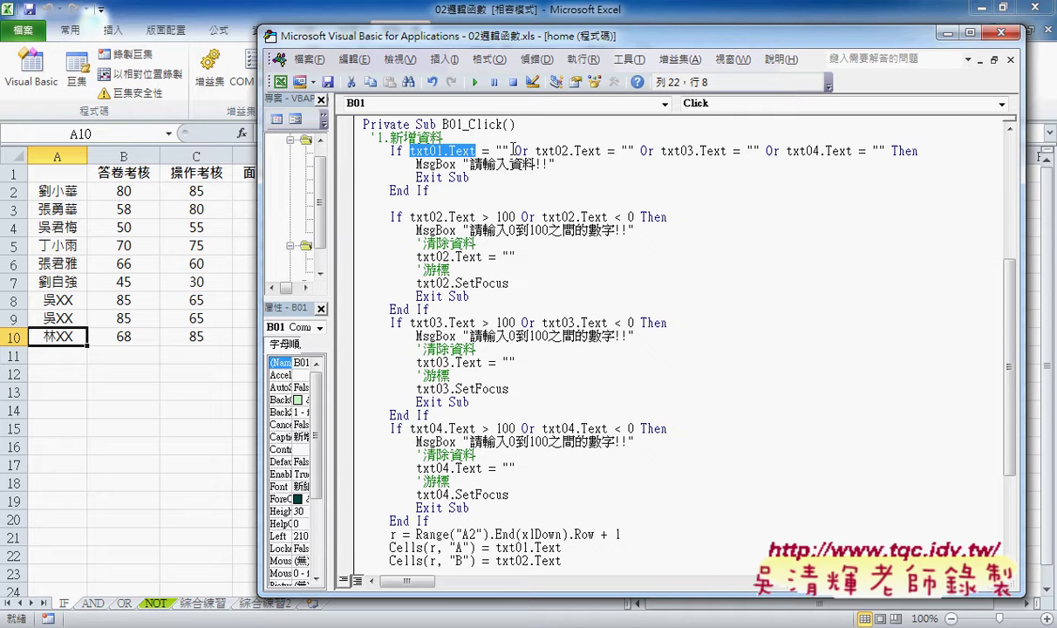
drag(513, 150, 482, 151)
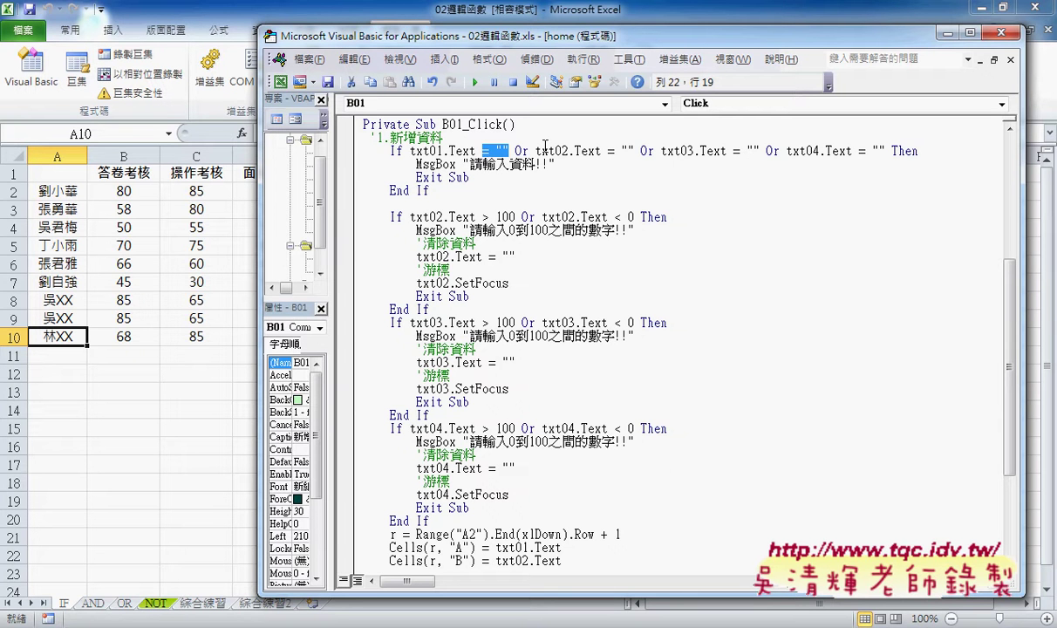
click(516, 151)
drag(515, 151, 527, 151)
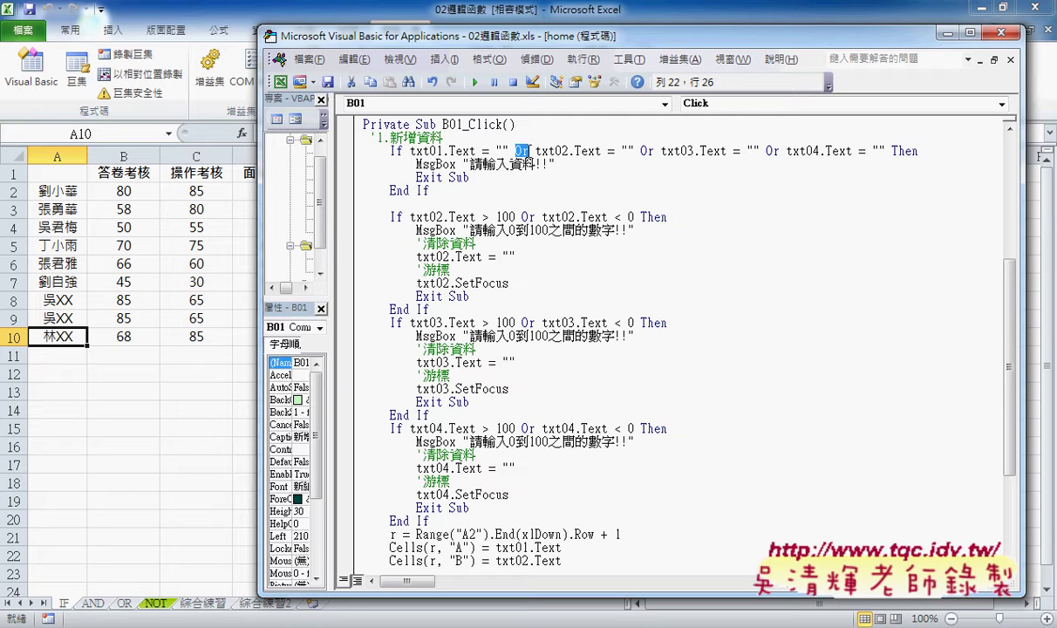
click(712, 151)
mouse_move(885, 151)
mouse_down()
mouse_move(392, 151)
mouse_move(410, 151)
mouse_up()
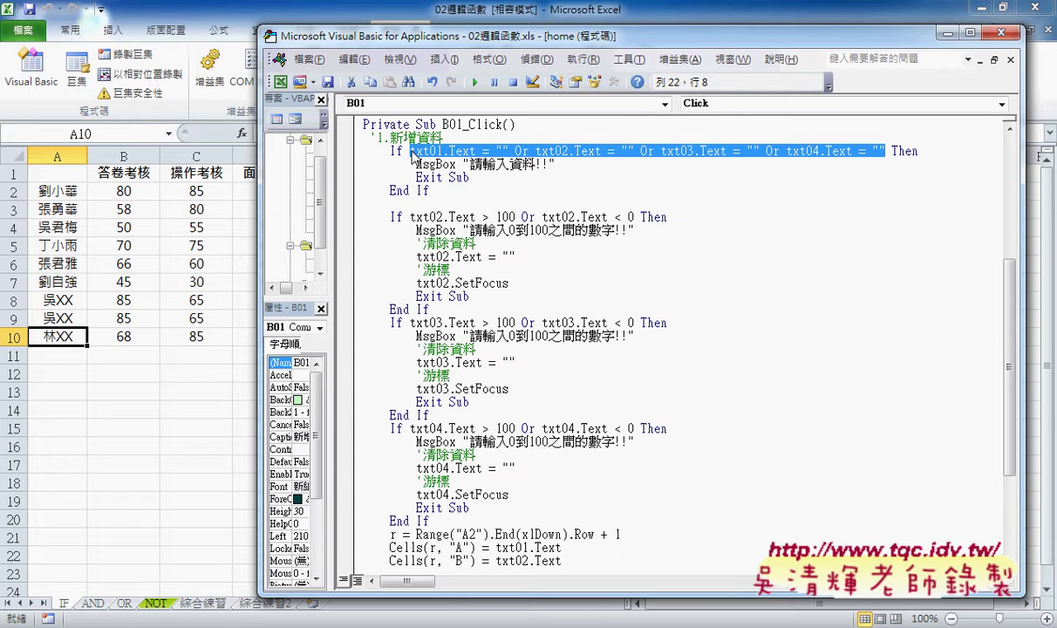
drag(416, 158, 534, 168)
drag(530, 162, 543, 157)
drag(892, 158, 924, 160)
drag(410, 174, 454, 176)
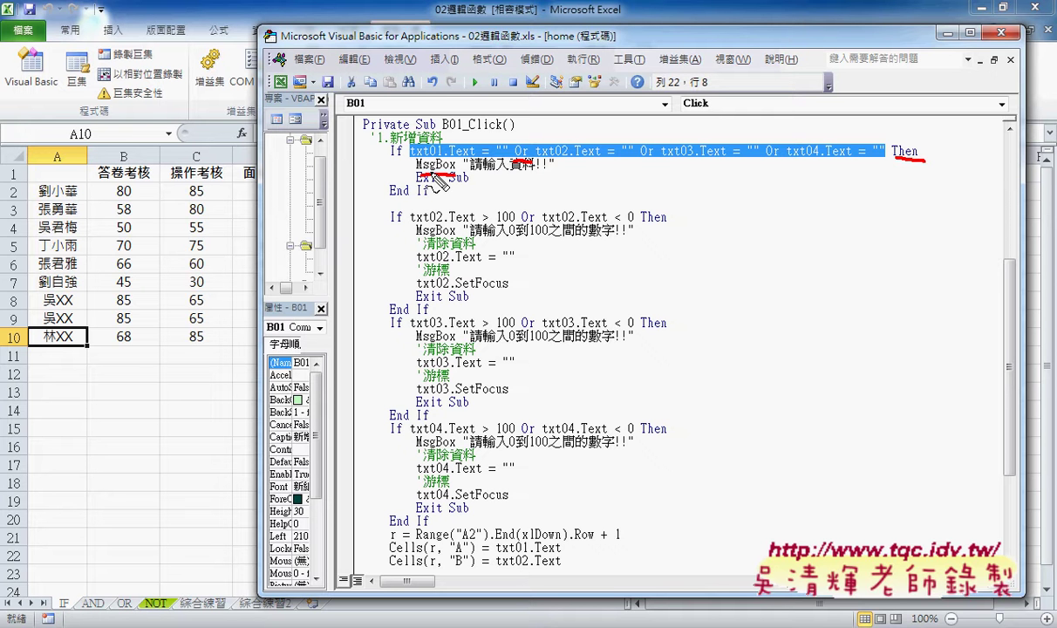
drag(440, 177, 417, 175)
key(Escape)
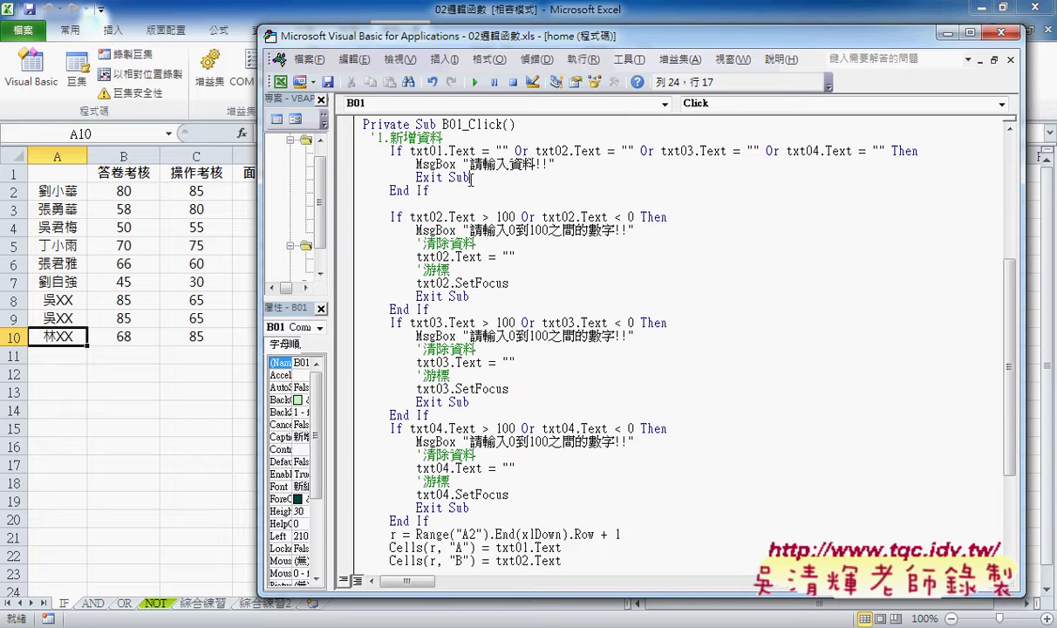
drag(469, 177, 415, 177)
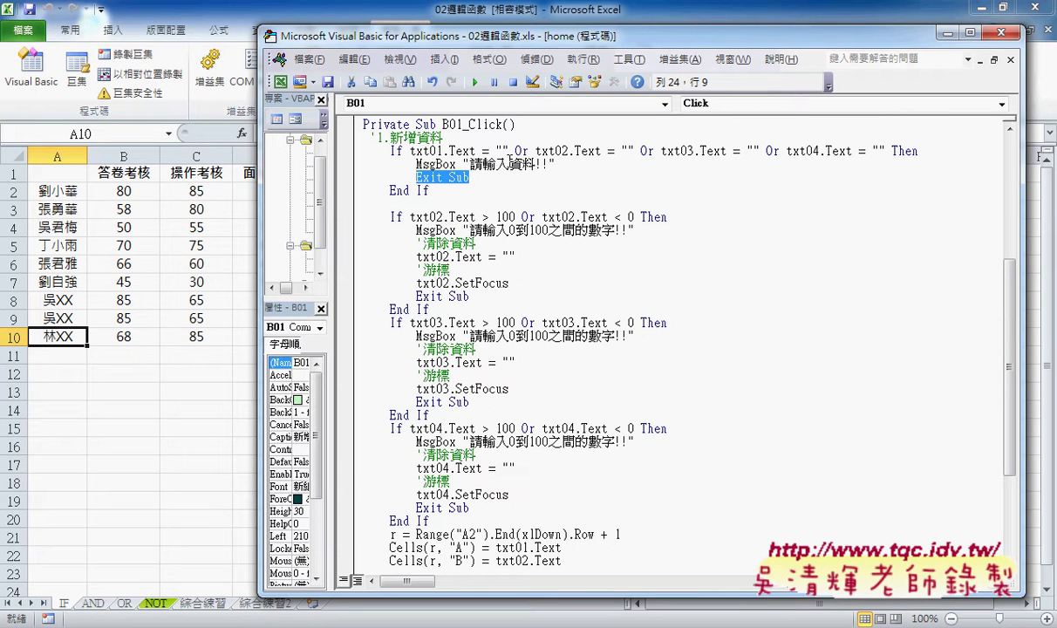
click(513, 150)
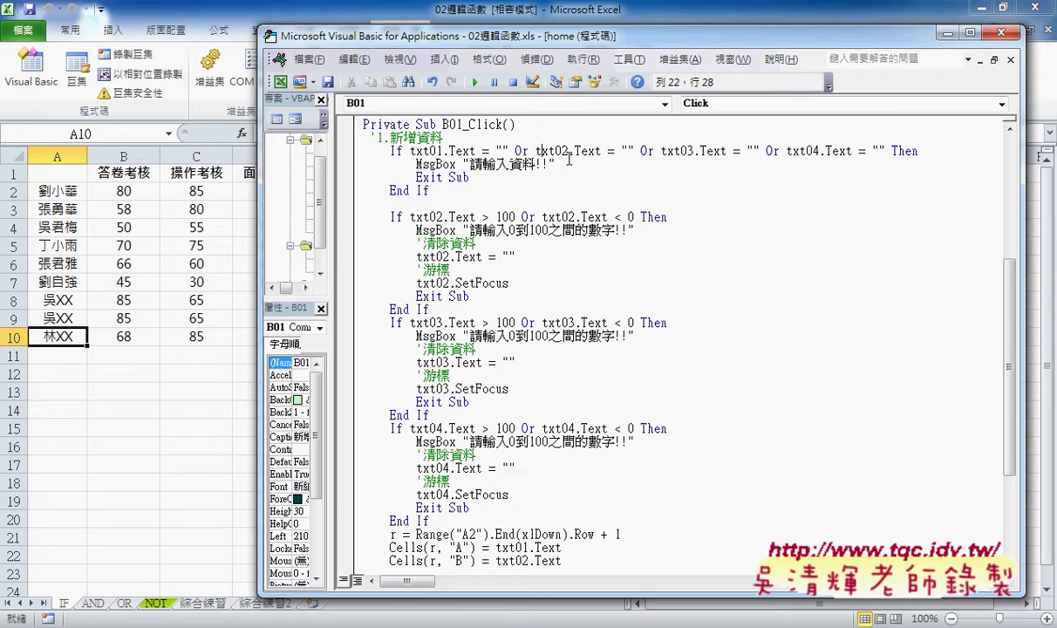
drag(469, 177, 413, 177)
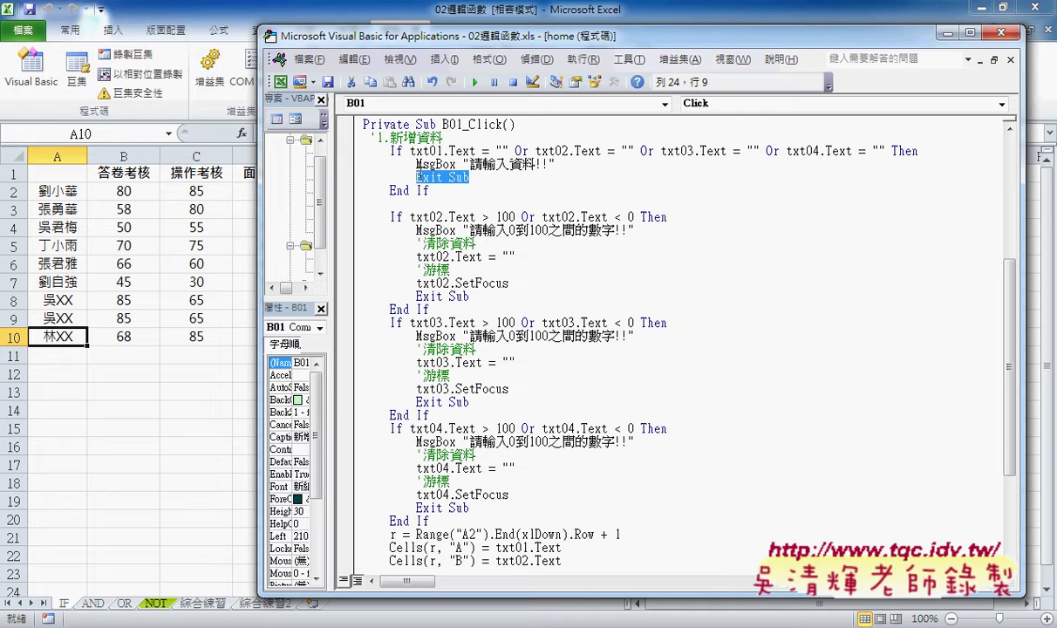
drag(1016, 317, 1025, 426)
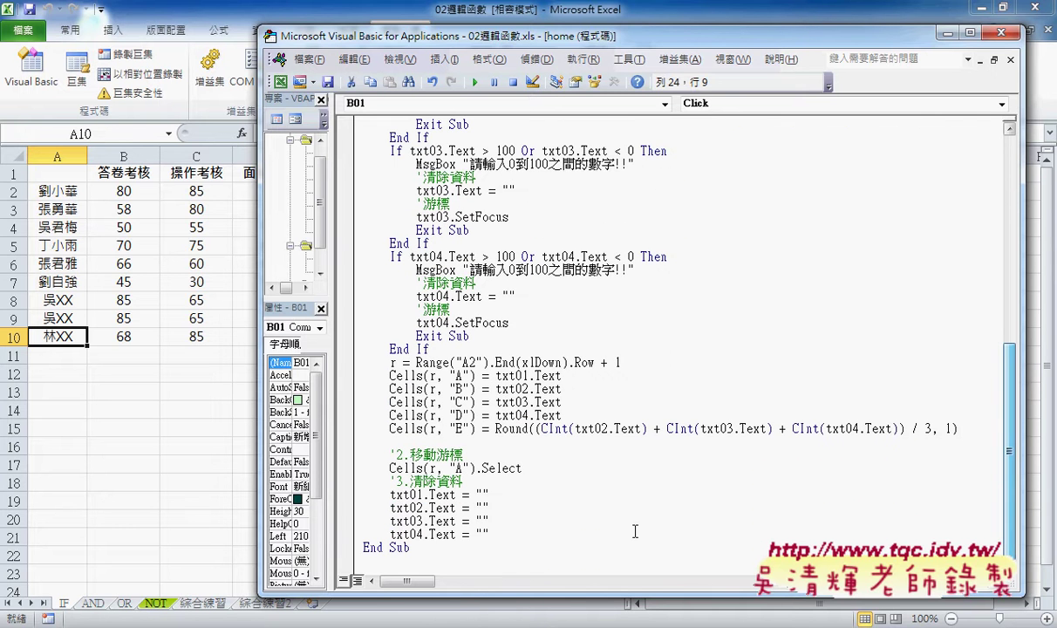
drag(410, 548, 363, 547)
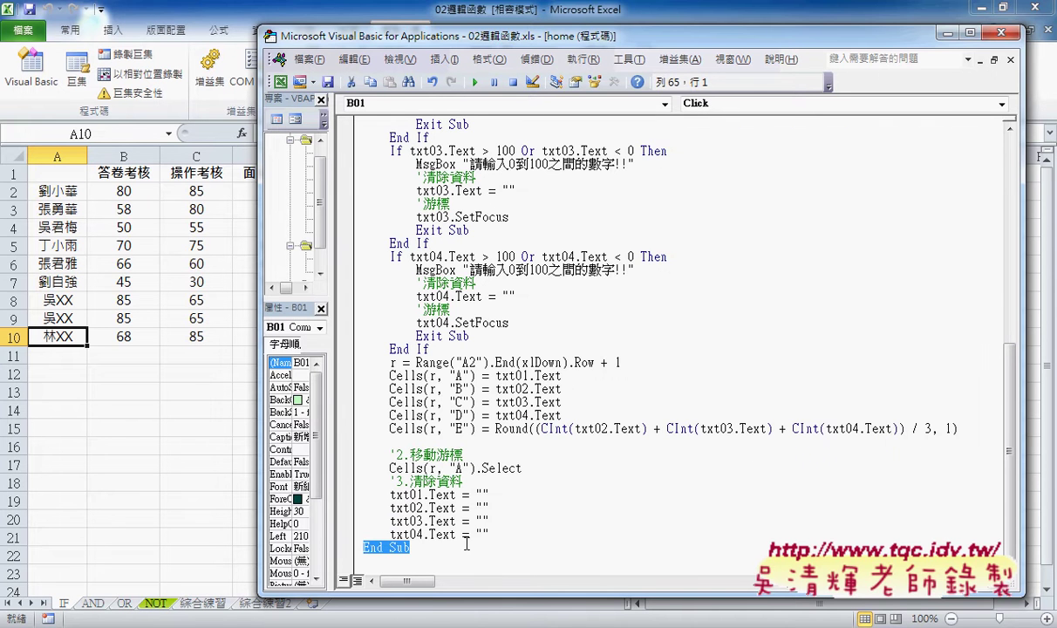
scroll(467, 543, up, 3)
scroll(469, 541, up, 2)
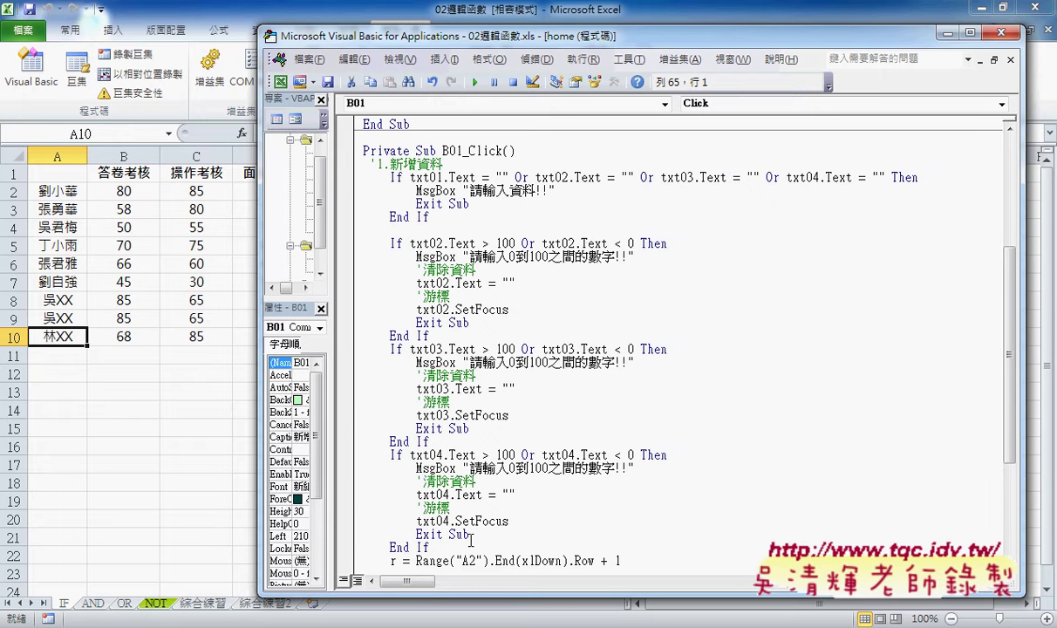
mouse_move(442, 226)
mouse_down()
mouse_move(486, 222)
mouse_move(410, 202)
mouse_move(340, 549)
mouse_move(319, 560)
mouse_up()
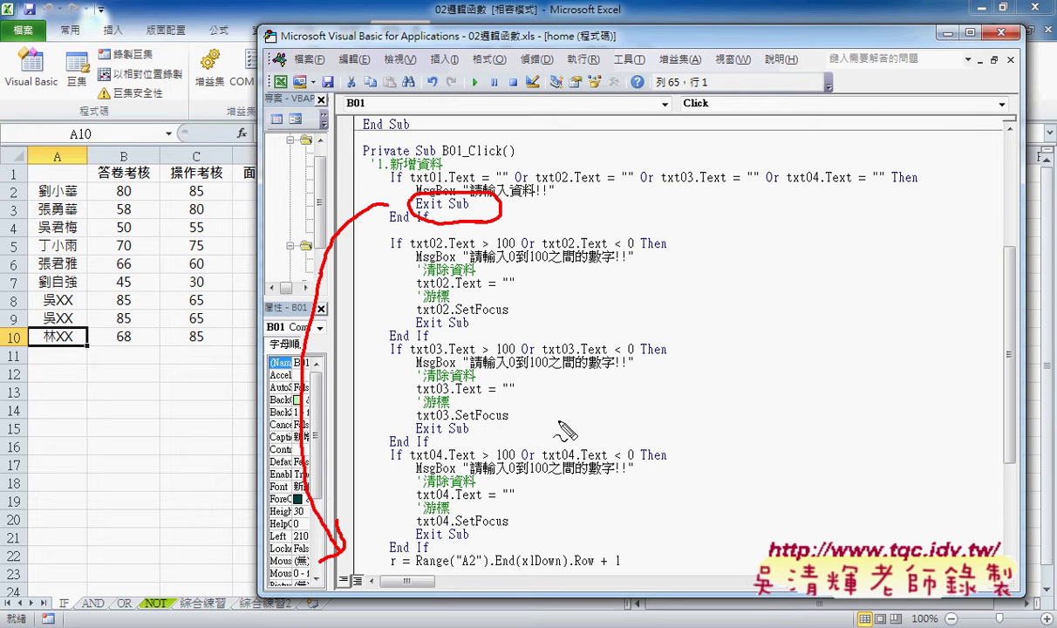
key(Escape)
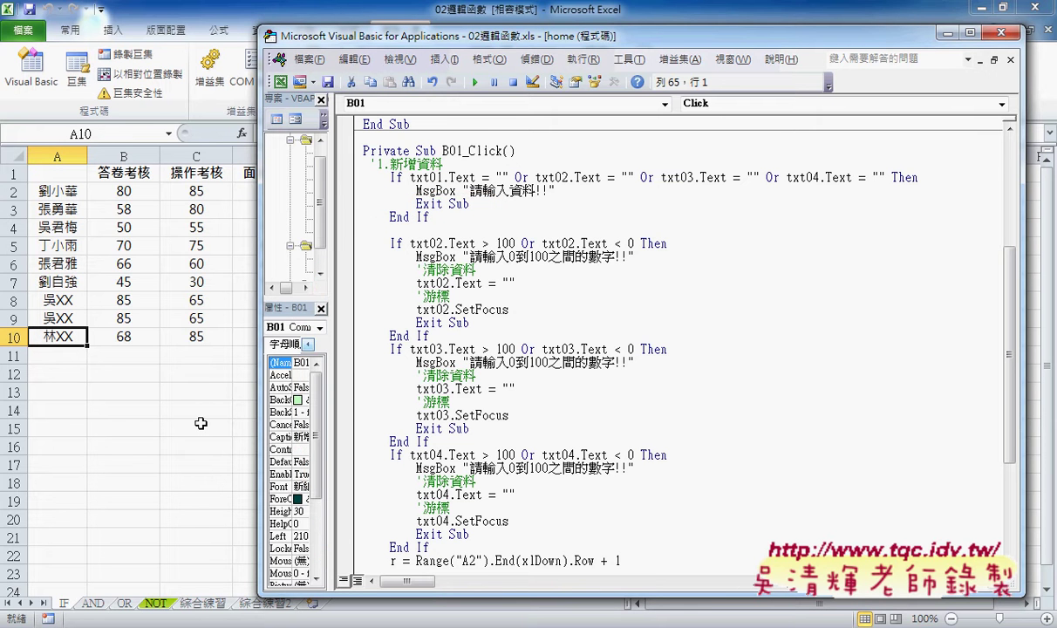
click(503, 177)
click(406, 163)
Change the comment '1.新增資料' to '1.判斷有無輸入資料', then return to the worksheet
drag(406, 164, 389, 164)
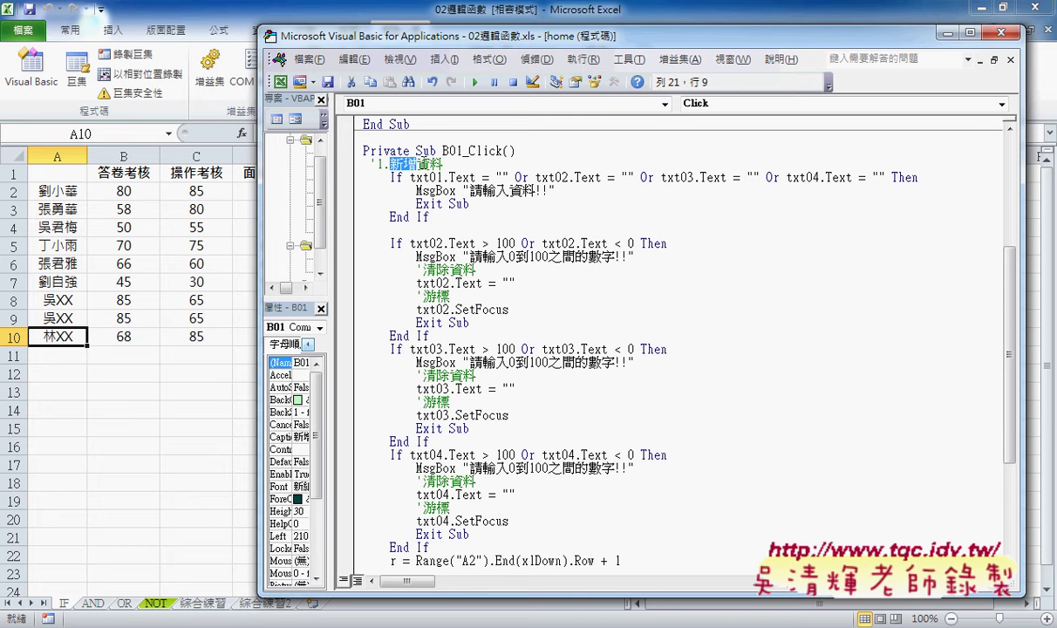
key(Delete)
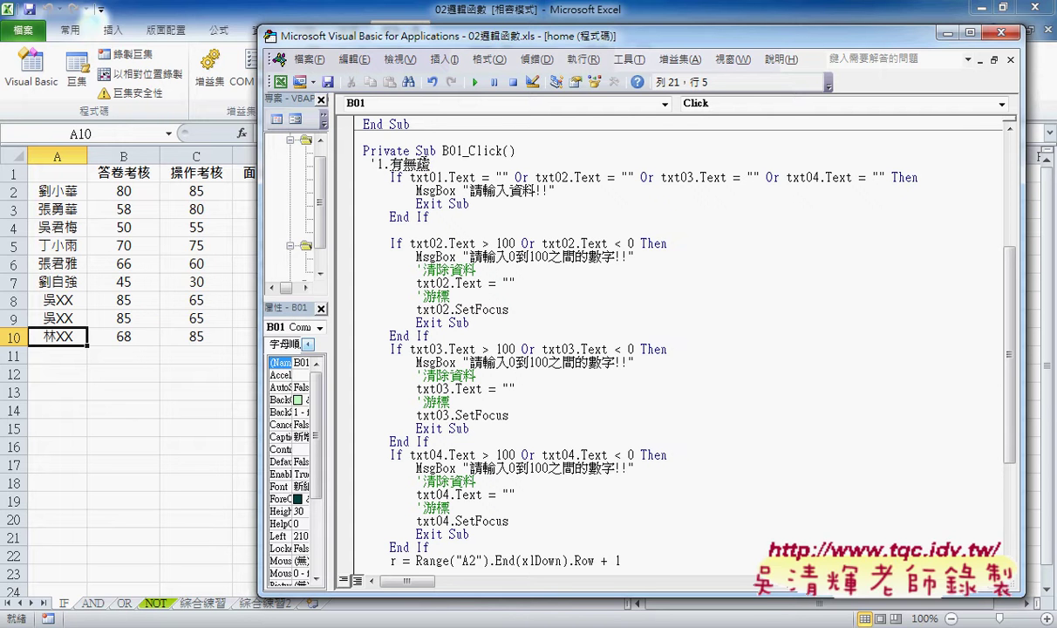
text(有無輸入)
key(Return)
click(406, 163)
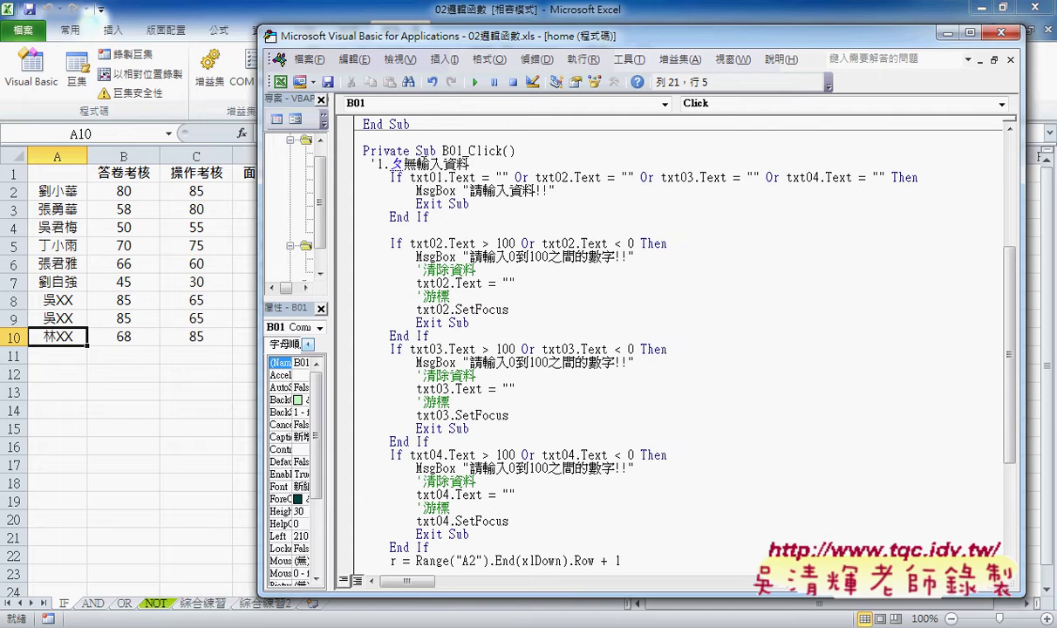
key(Delete)
key(Delete)
text(判ㄉㄨㄢ)
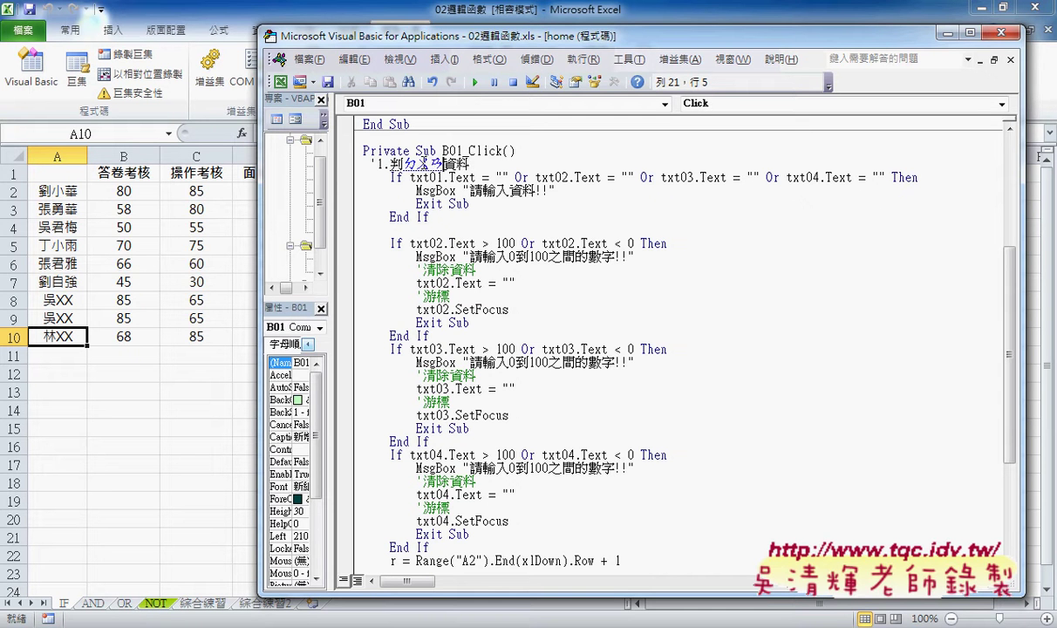
text(斷有無輸入)
click(400, 245)
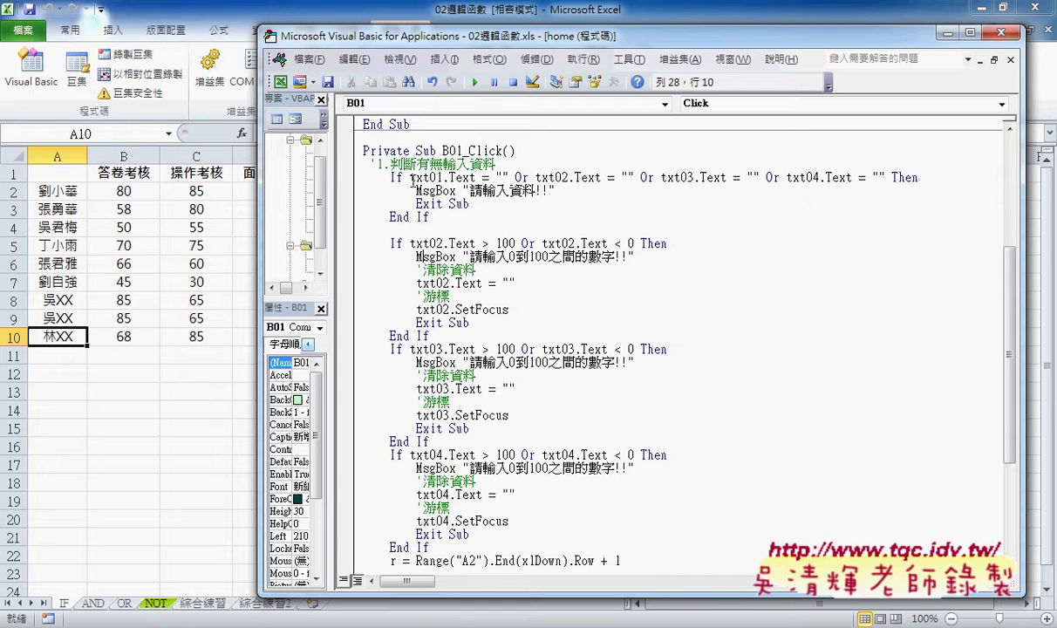
click(184, 427)
Launch the 成績系統 form, submit it empty, dismiss the 請輸入資料!! warning, and focus 姓名
click(550, 204)
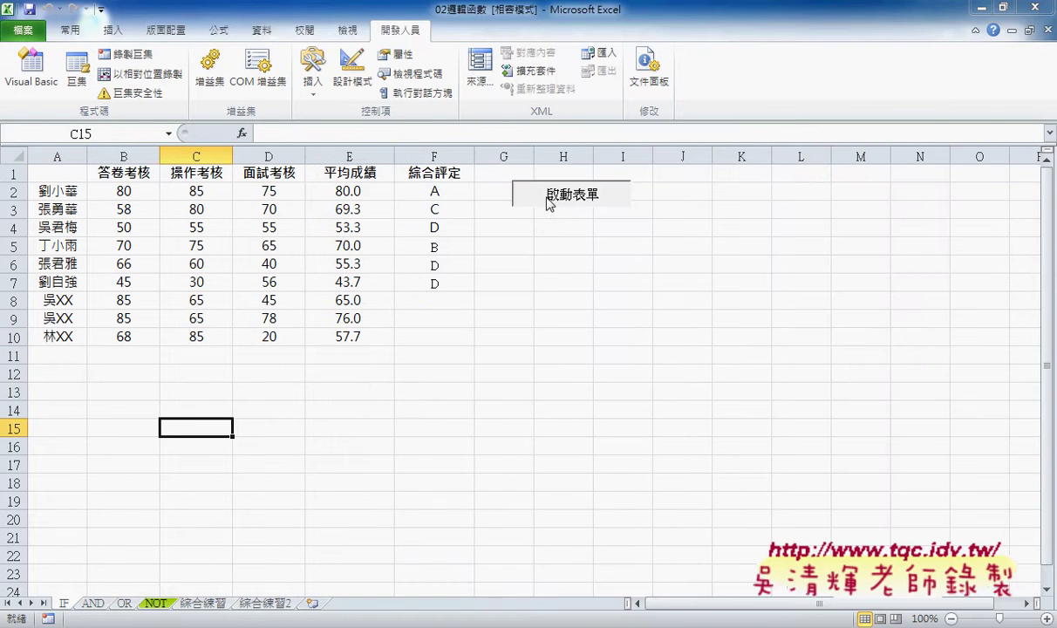
click(670, 275)
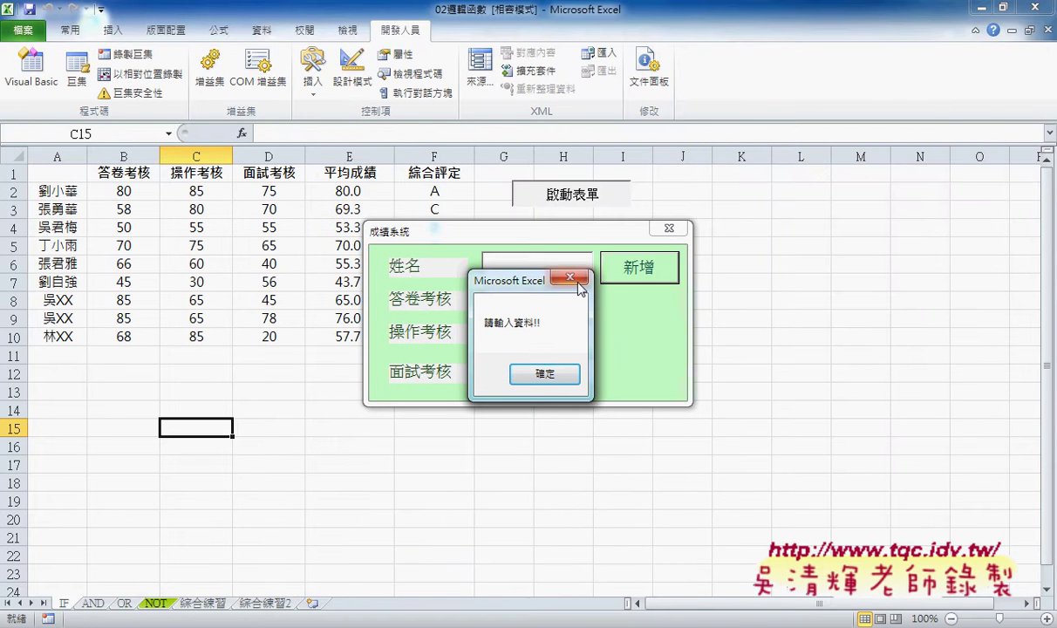
click(546, 372)
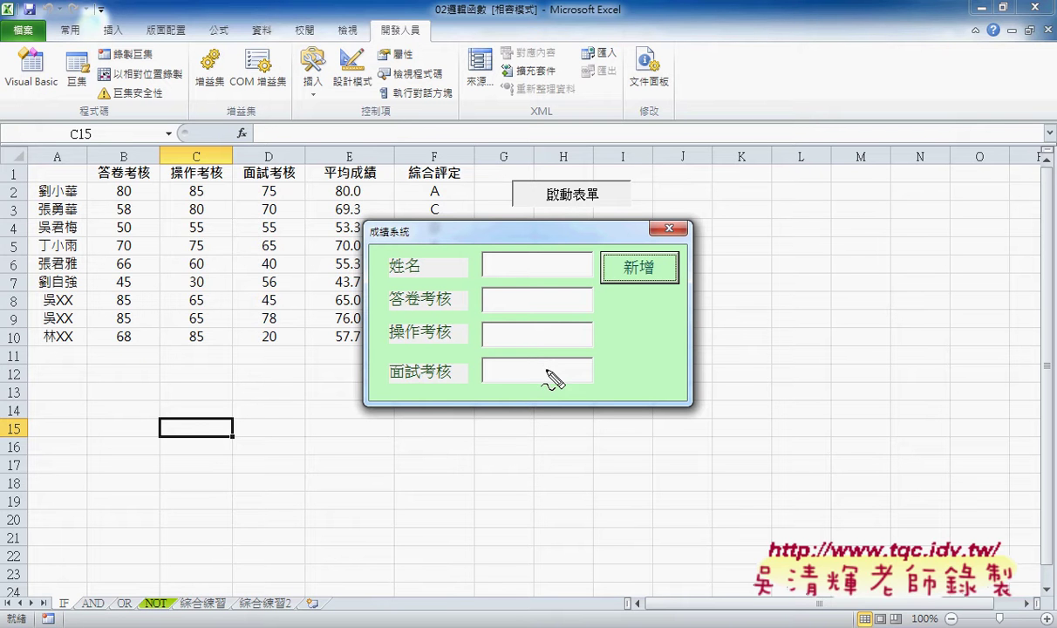
mouse_move(478, 309)
mouse_down()
mouse_move(504, 284)
mouse_move(541, 307)
mouse_move(481, 307)
mouse_move(496, 349)
mouse_move(478, 384)
mouse_move(498, 393)
mouse_up()
mouse_move(613, 320)
mouse_down()
mouse_move(648, 346)
mouse_move(664, 345)
mouse_move(675, 321)
mouse_move(689, 324)
mouse_up()
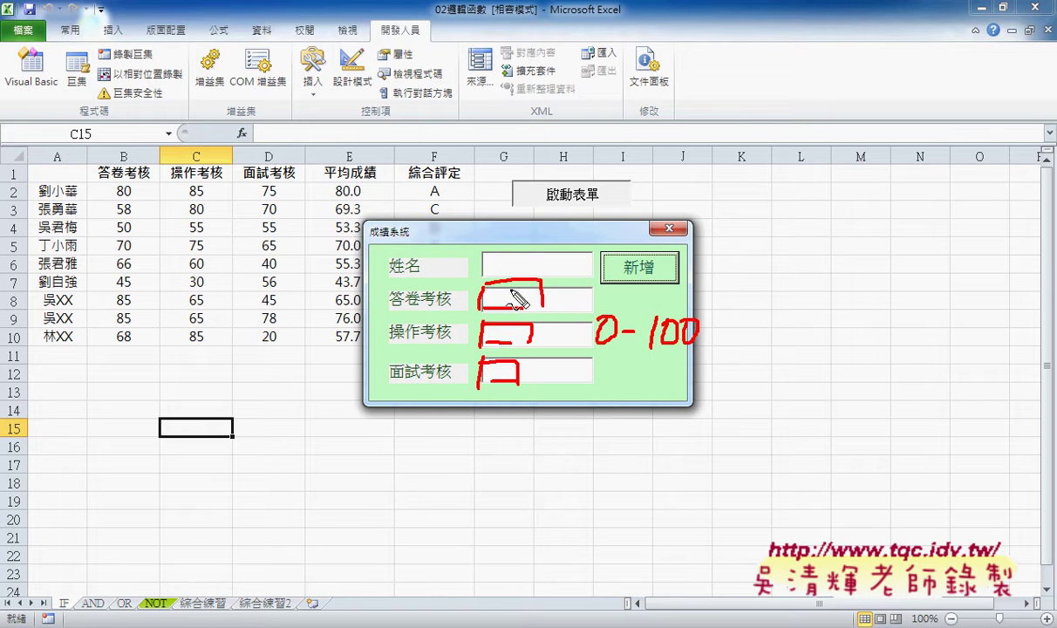
mouse_move(504, 291)
mouse_down()
mouse_move(527, 307)
mouse_move(504, 307)
mouse_move(552, 310)
mouse_up()
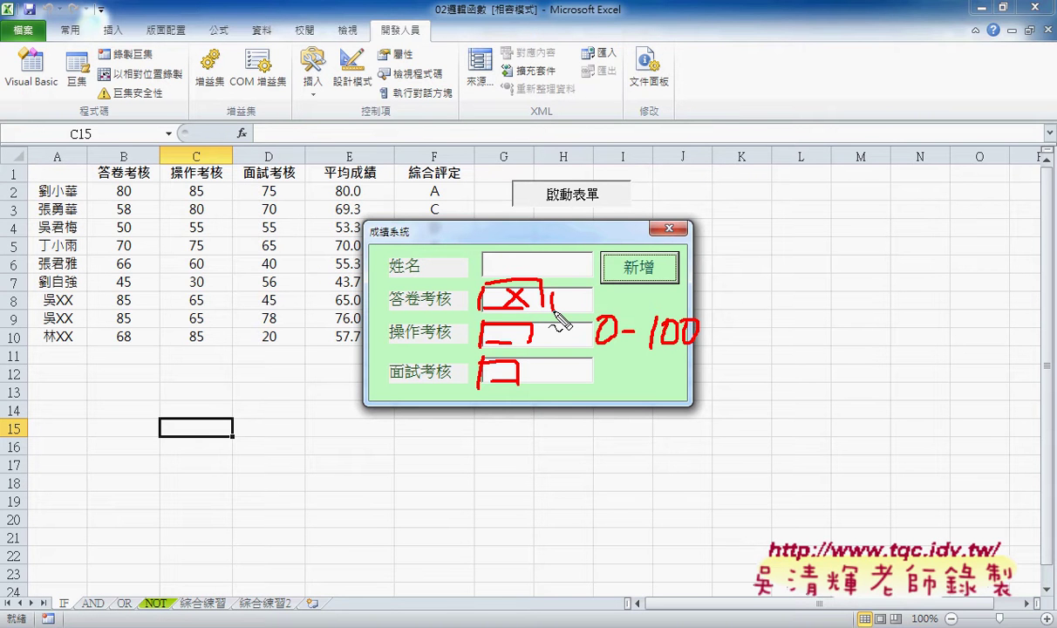
key(Escape)
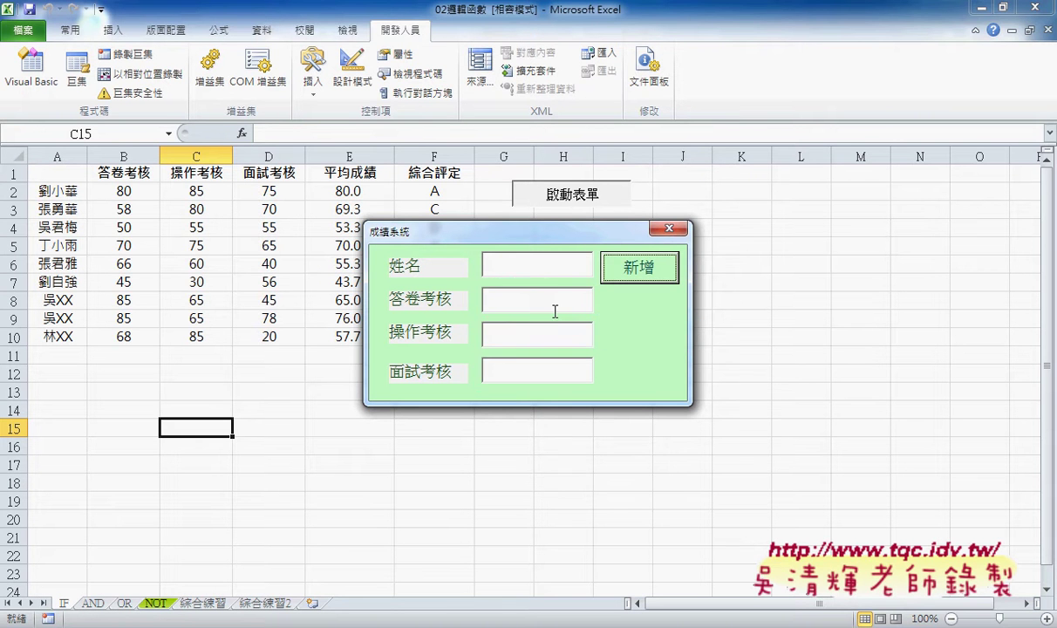
click(540, 267)
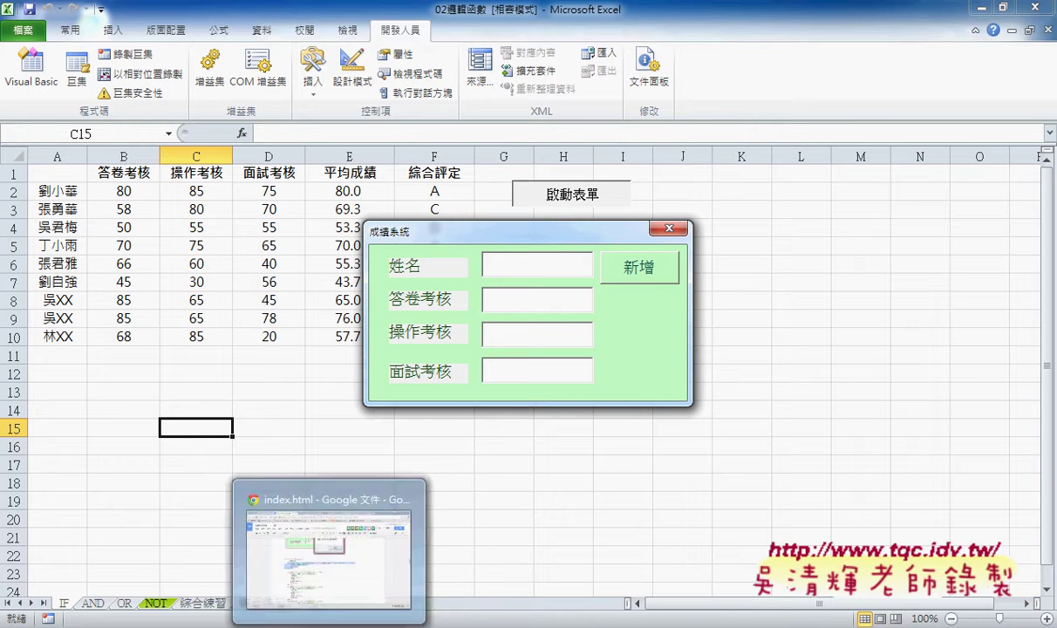
In the VBA editor, reopen the 新增 button's click code and select the blank-input check block
click(278, 627)
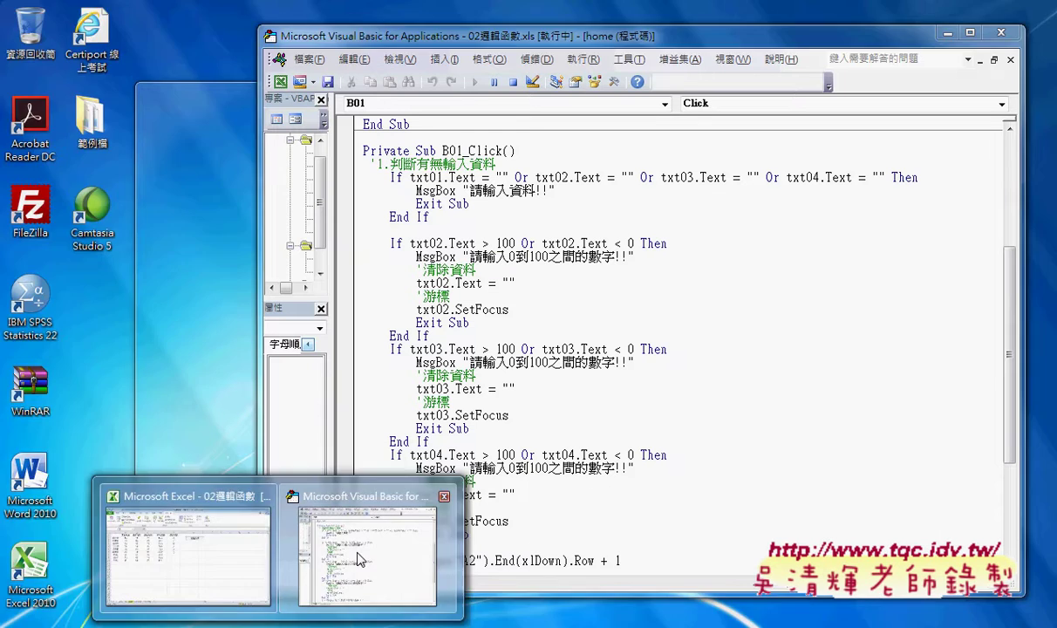
click(359, 558)
drag(370, 163, 478, 163)
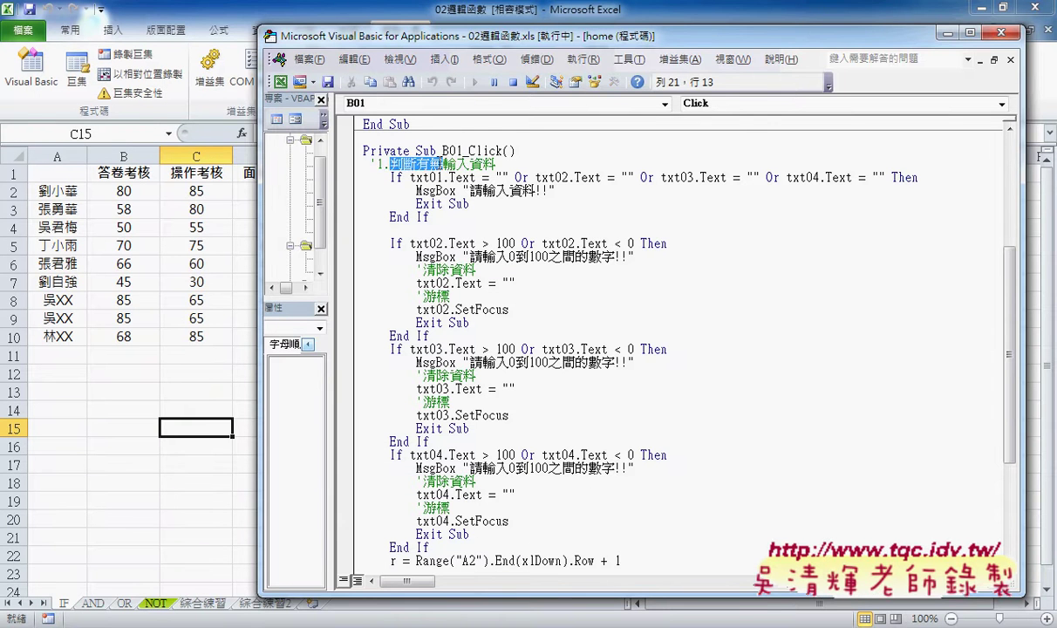
drag(432, 218, 366, 179)
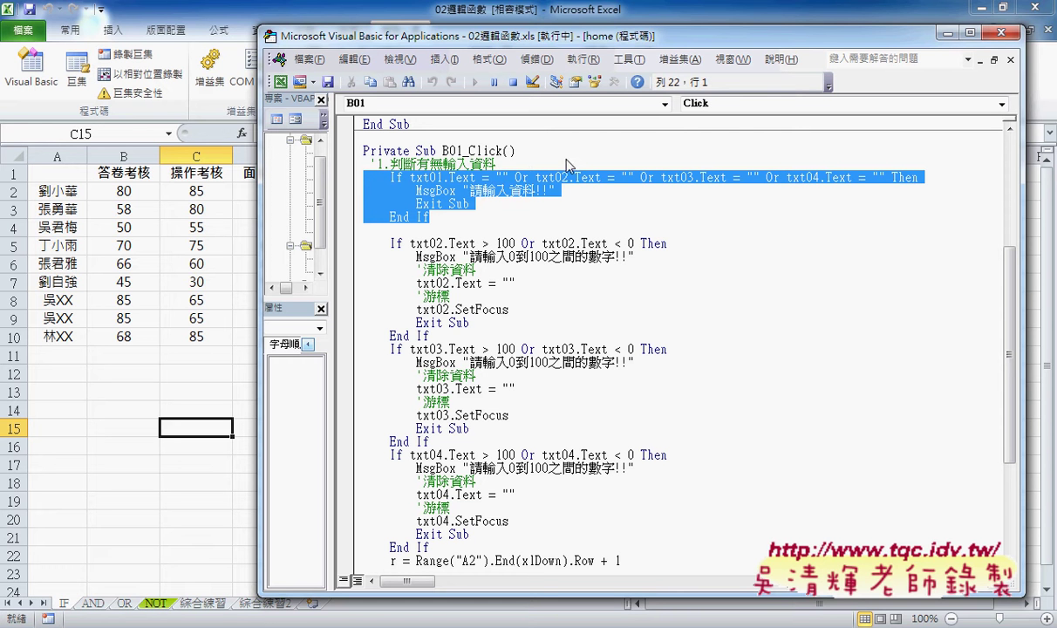
drag(329, 185, 414, 210)
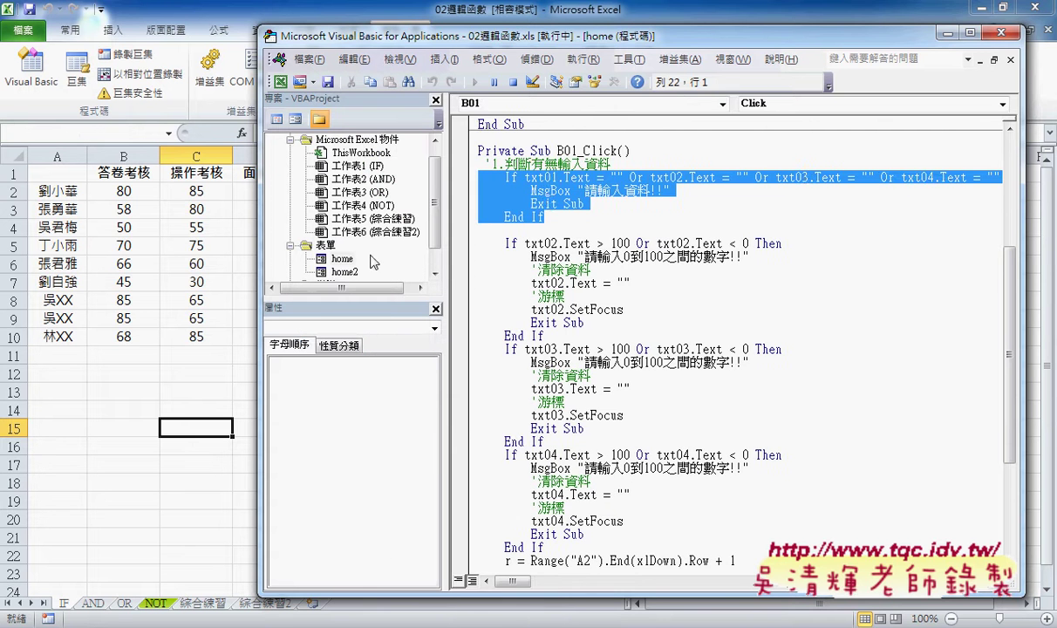
double_click(342, 259)
click(679, 147)
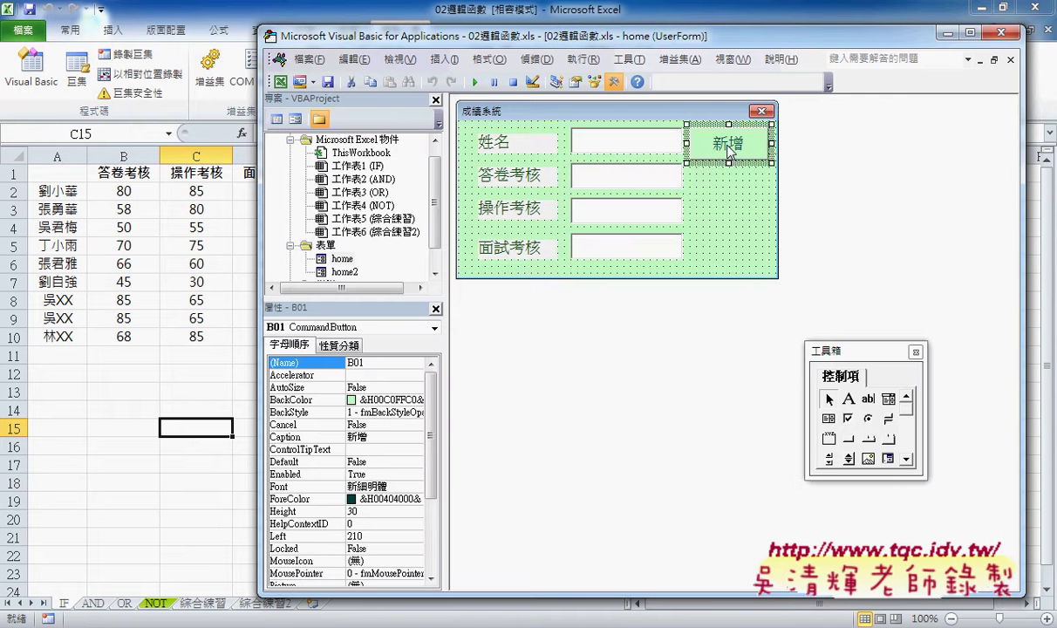
double_click(697, 147)
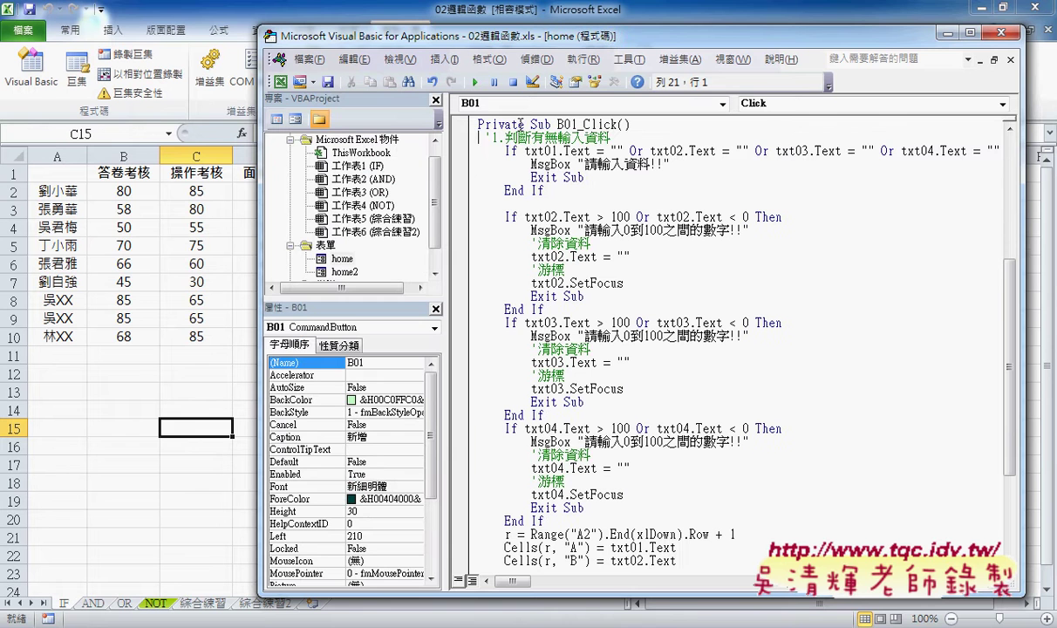
click(465, 140)
drag(465, 139, 468, 197)
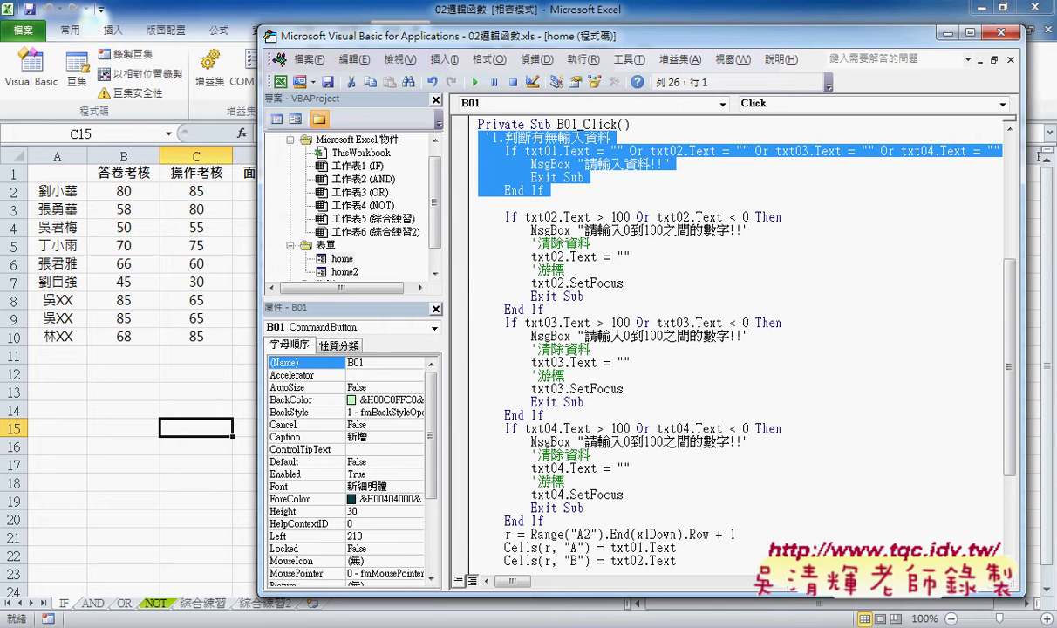
Select the matching blank-check block in the browser notes for comparison
click(336, 586)
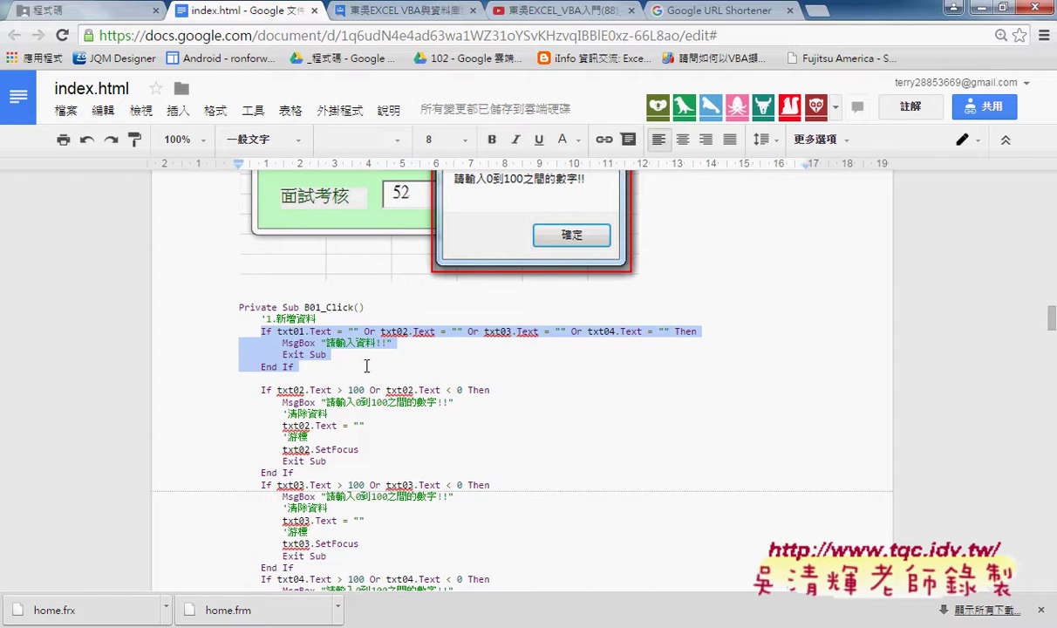
click(321, 368)
drag(321, 373, 201, 330)
Back in Excel, launch the grade form, submit it empty, and dismiss the missing-data warning
key(alt+Tab)
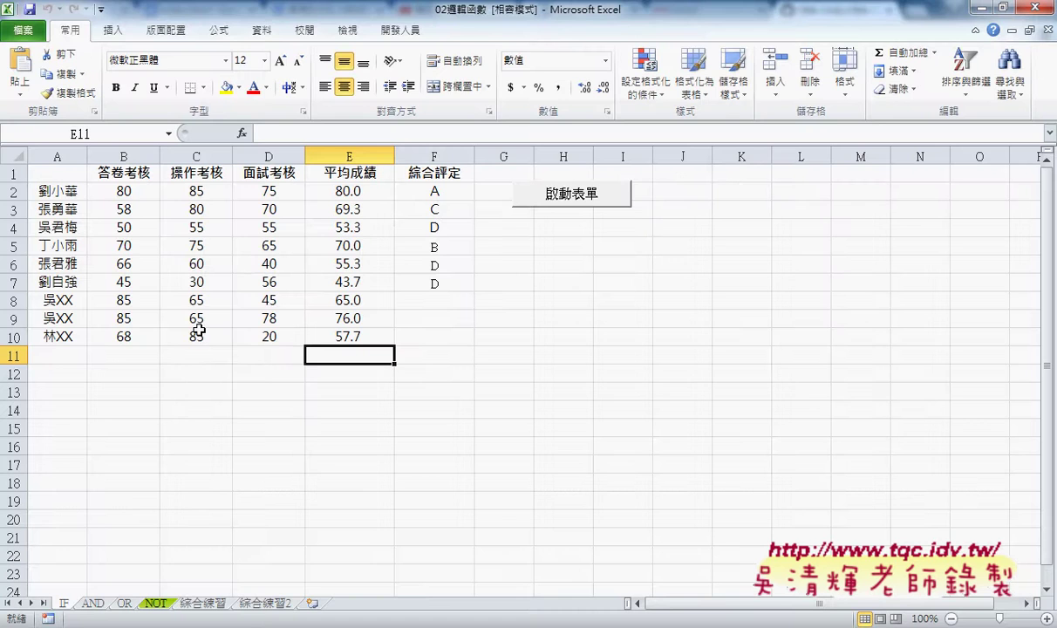
click(600, 195)
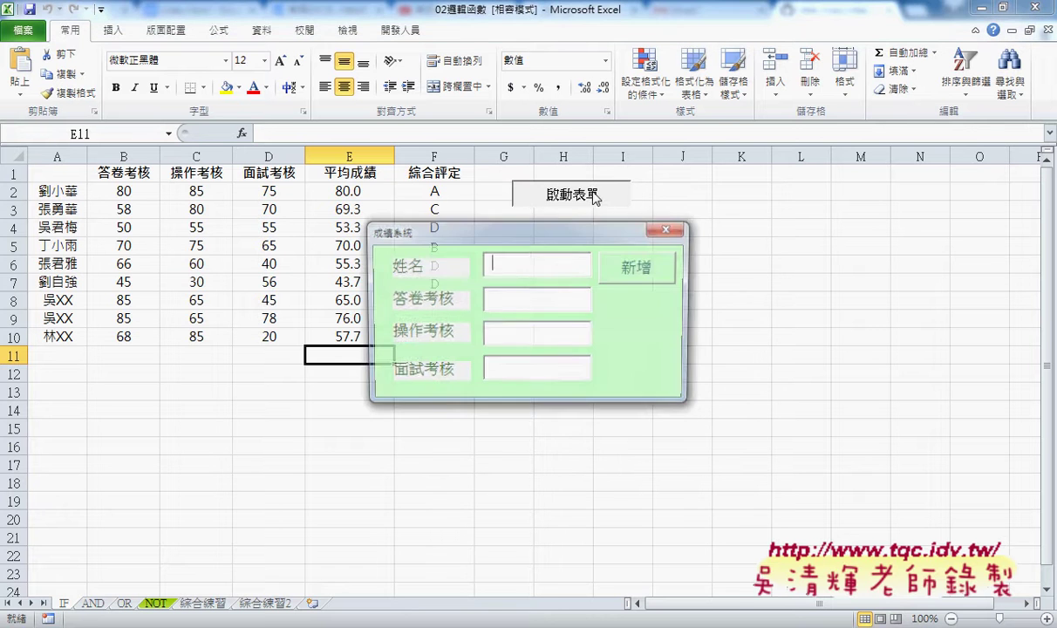
click(640, 279)
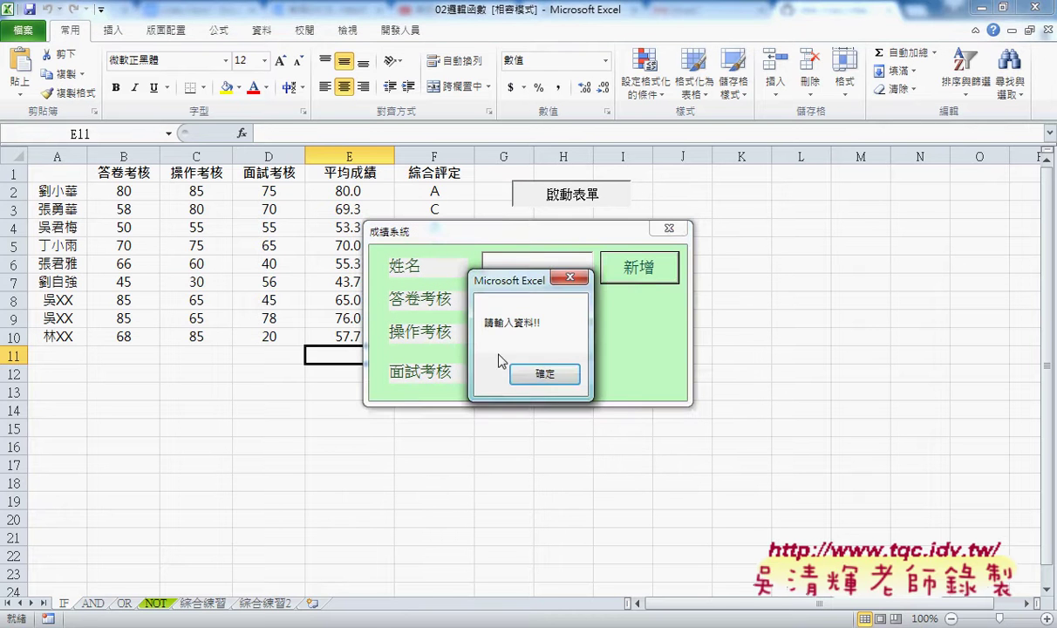
click(546, 371)
Enter the student's name with scores 777, 888 and 999
click(521, 268)
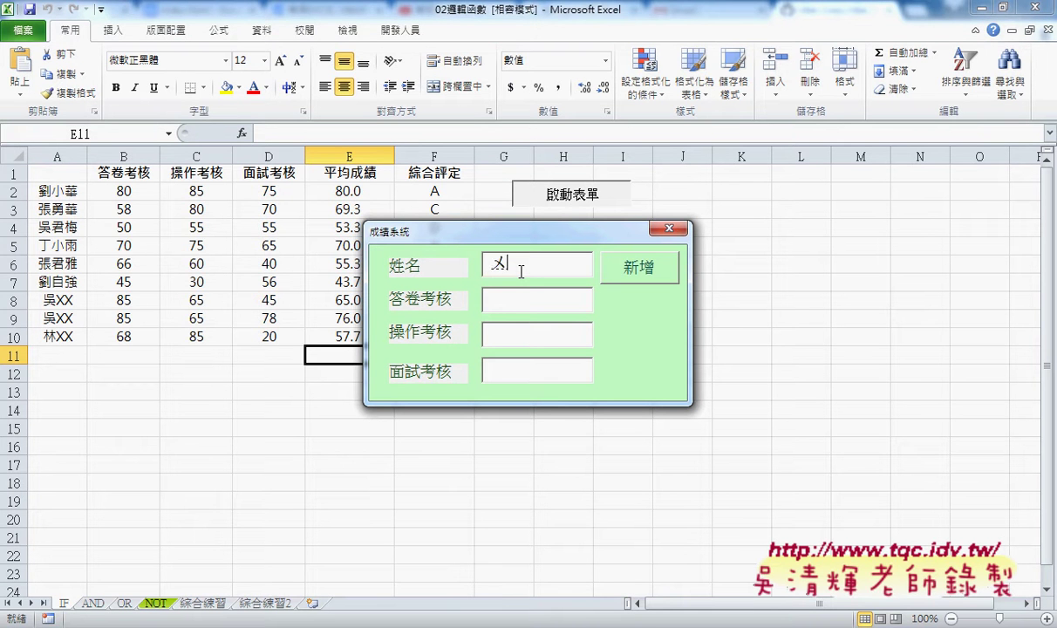
text(王)
text(XX)
key(Tab)
text(77)
text(7)
key(Tab)
text(888)
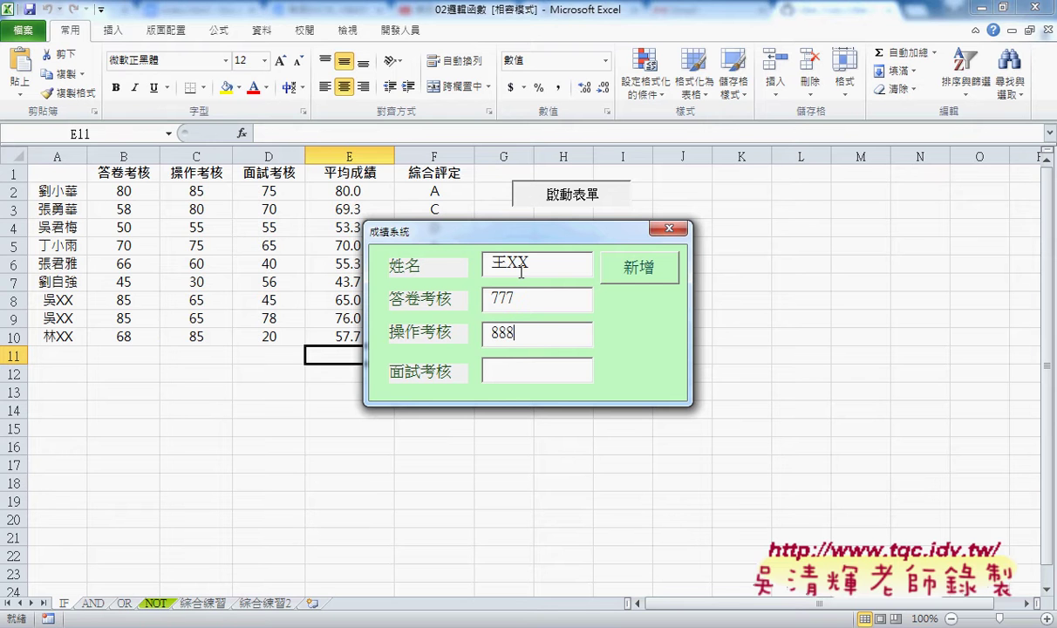
key(Tab)
text(999)
Submit the 777, 888, 999 entry and acknowledge the 0–100 range warning that clears 777
drag(523, 231, 613, 236)
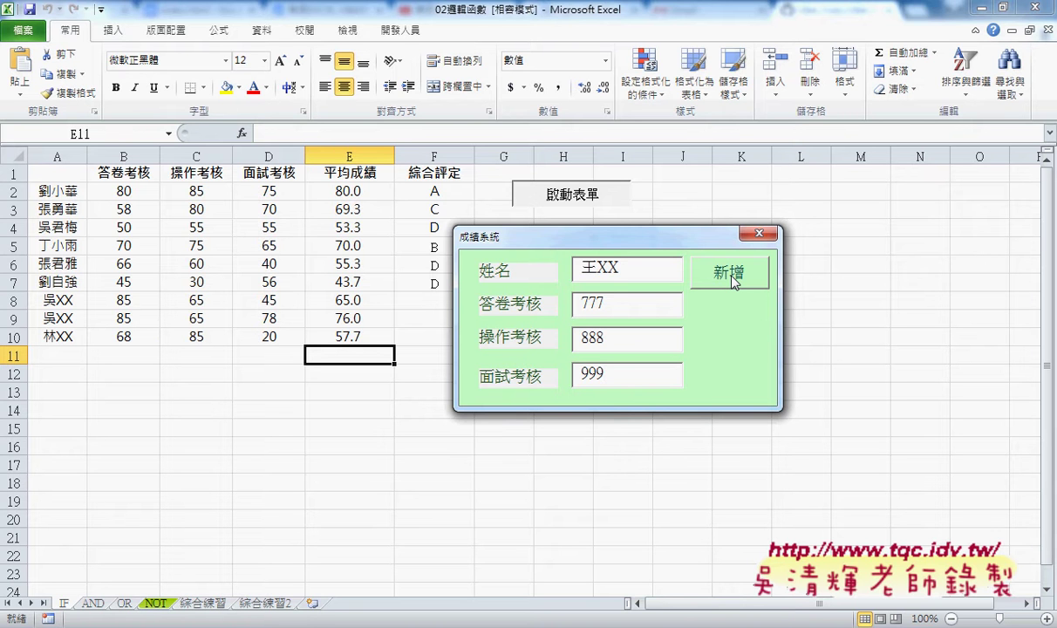
double_click(589, 301)
click(735, 277)
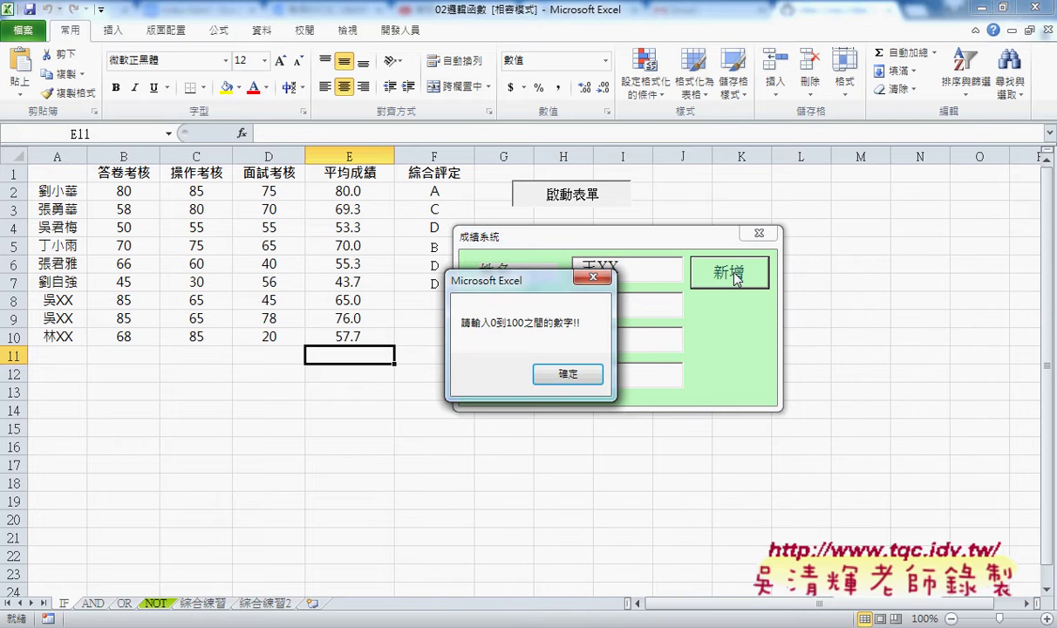
drag(491, 280, 757, 245)
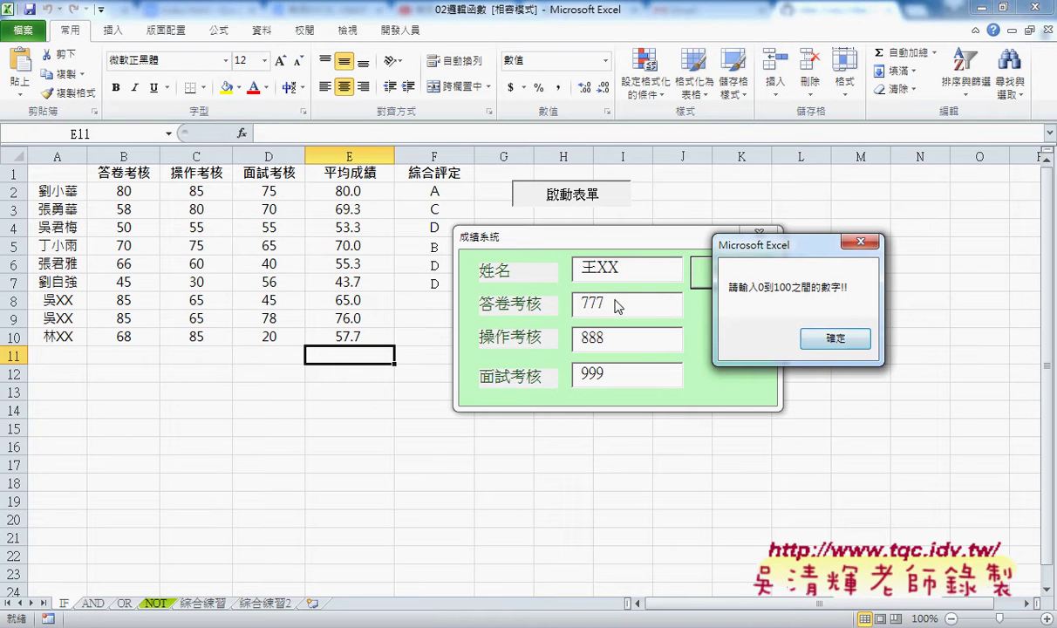
click(822, 340)
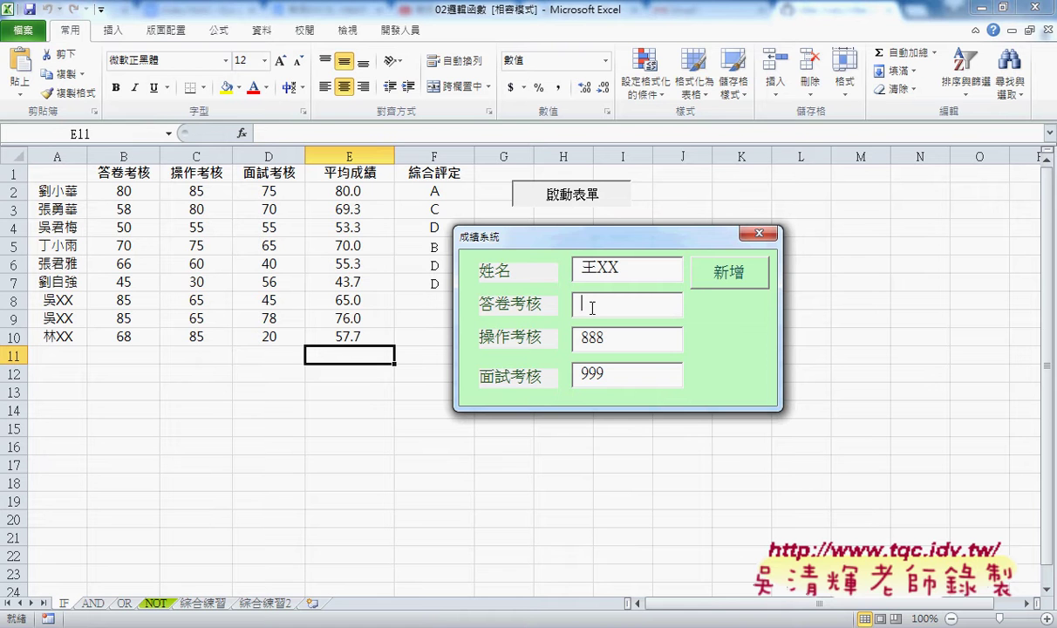
Fix the scores one at a time to 77, 88 and 99, adding the row with average 88.0
text(77)
click(715, 265)
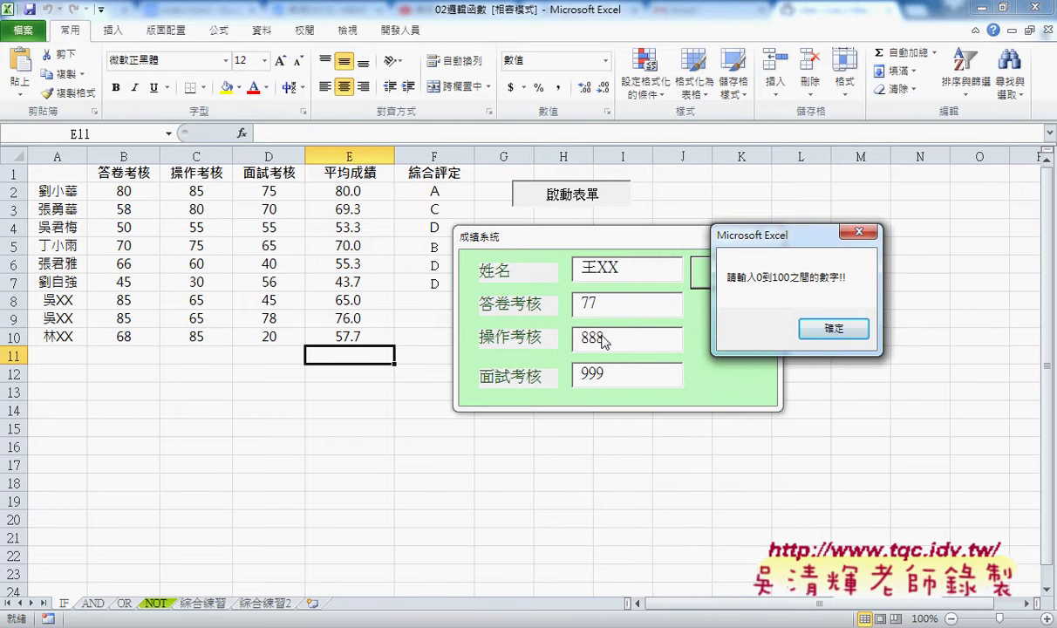
click(834, 328)
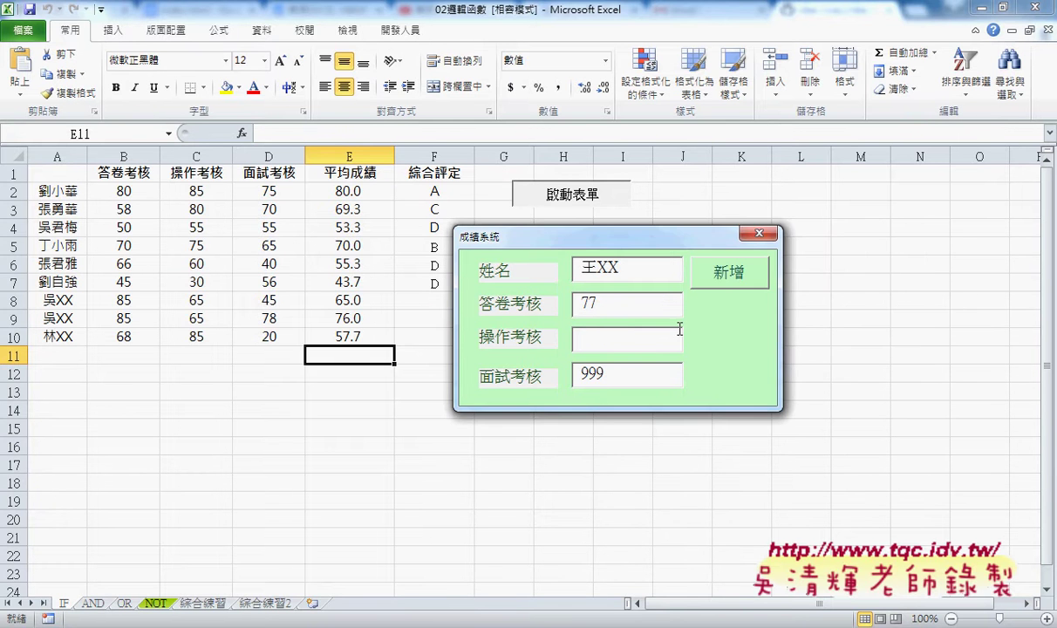
text(88)
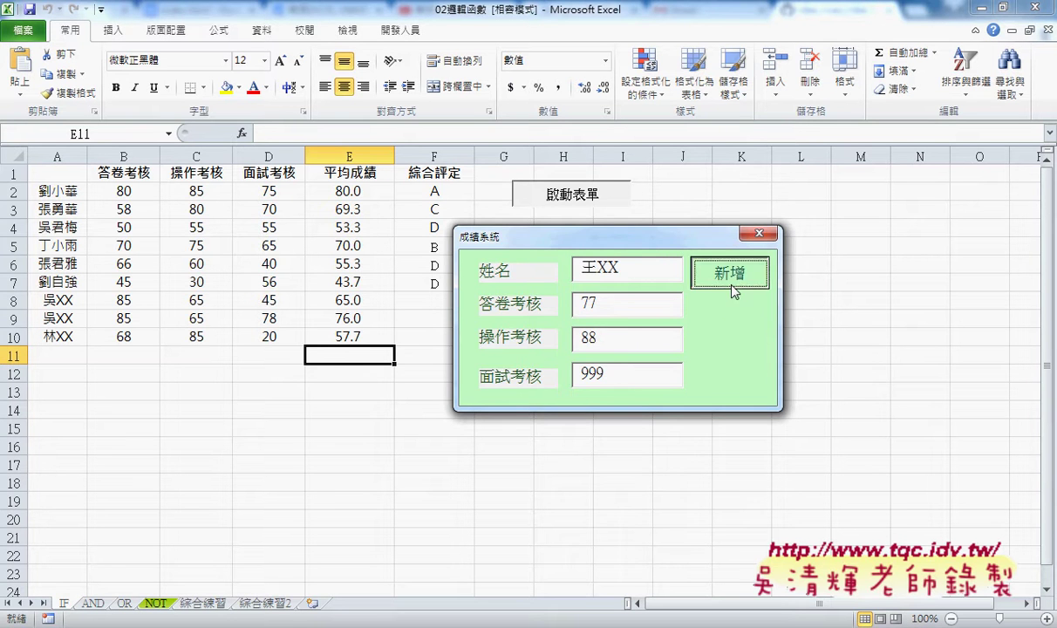
click(731, 281)
click(566, 375)
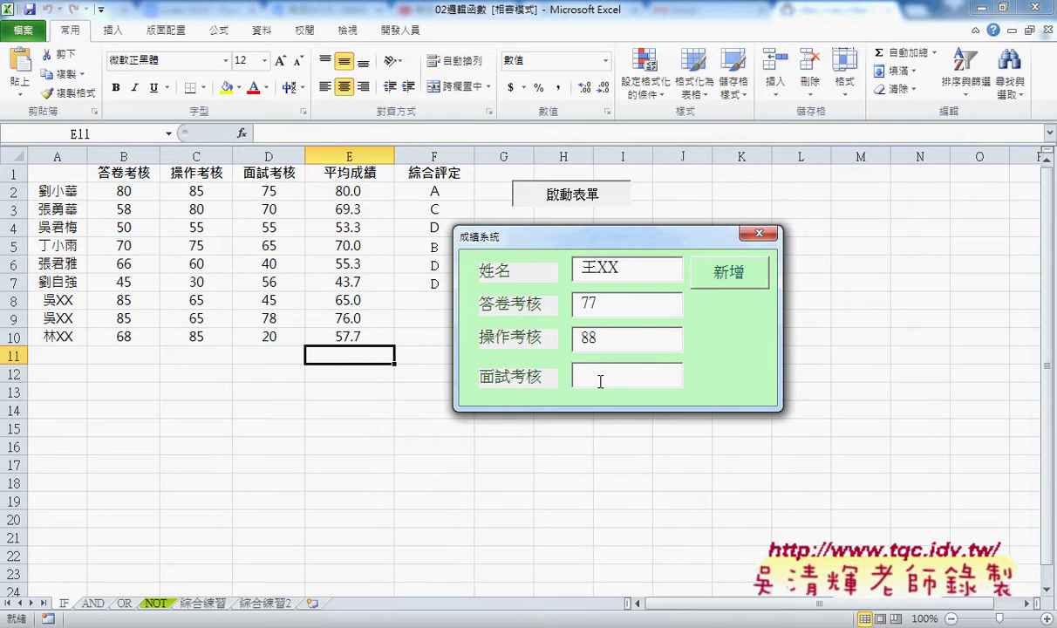
text(99)
click(753, 280)
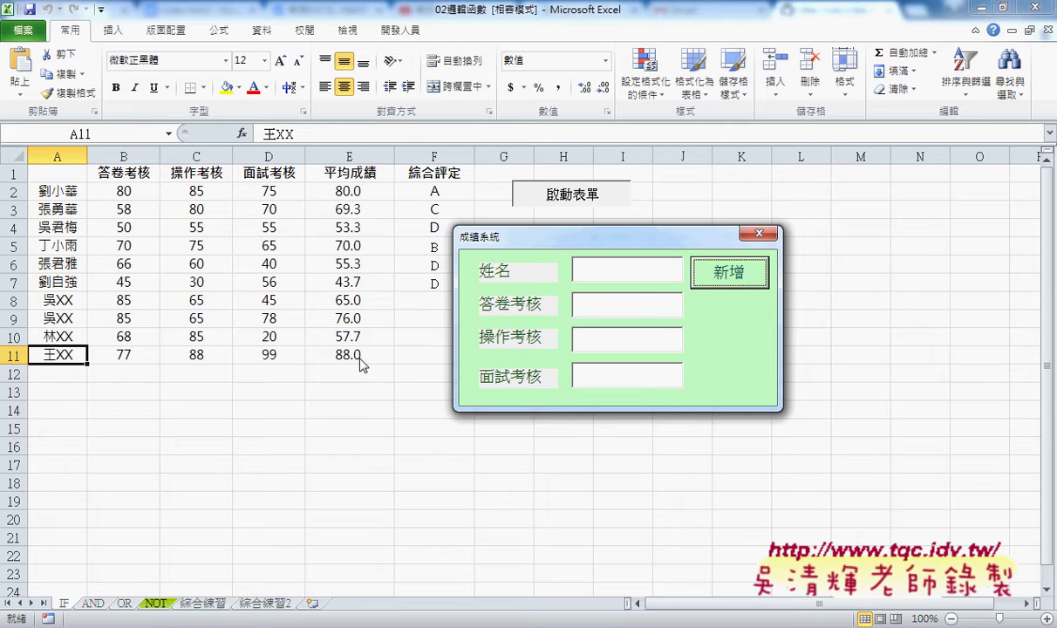
click(759, 235)
mouse_move(559, 293)
mouse_down()
mouse_move(563, 319)
mouse_move(650, 292)
mouse_move(680, 312)
mouse_up()
drag(579, 315, 677, 314)
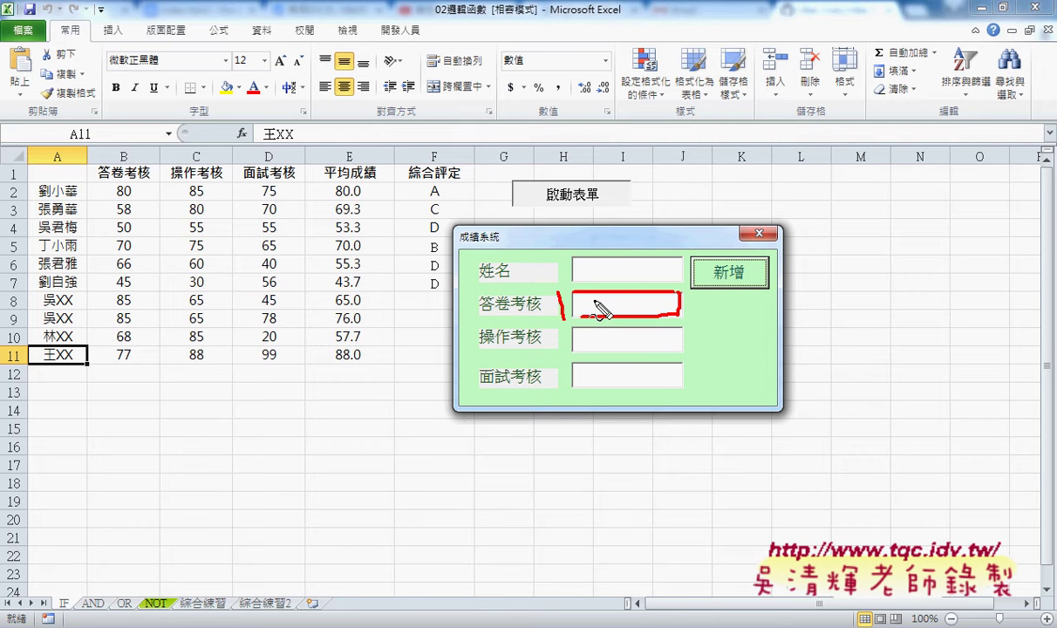
Close the grade form and open the 新增 button's B01_Click code in the VBA editor
key(Escape)
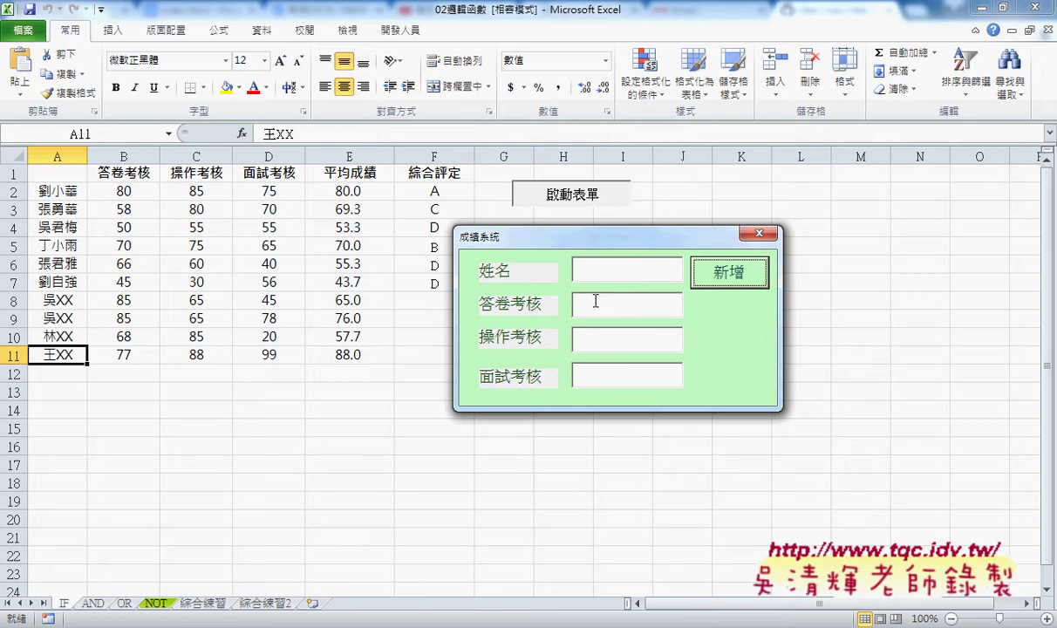
click(759, 233)
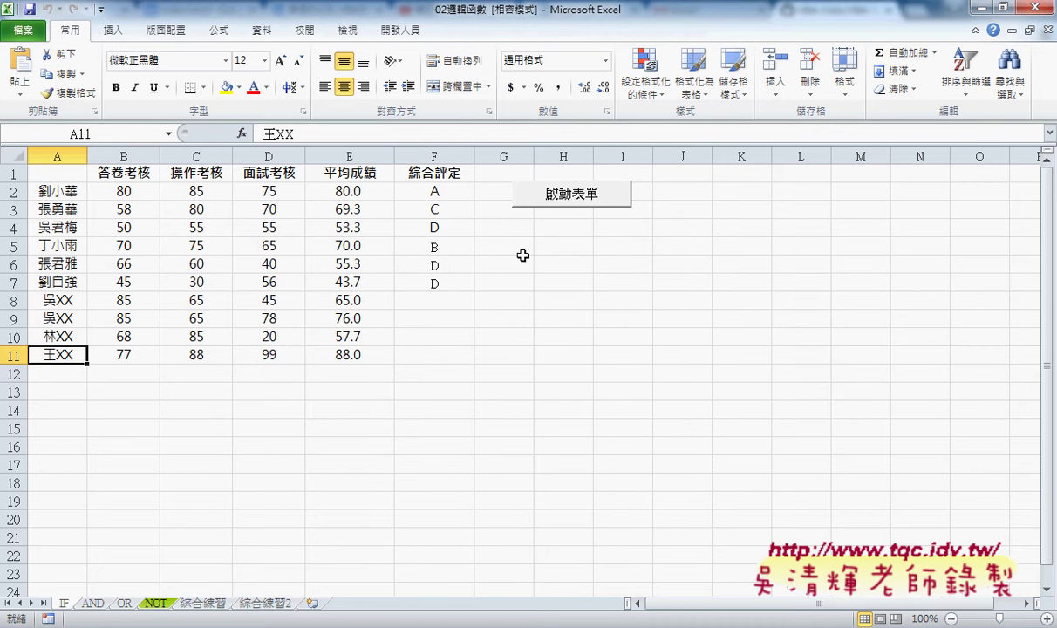
click(397, 30)
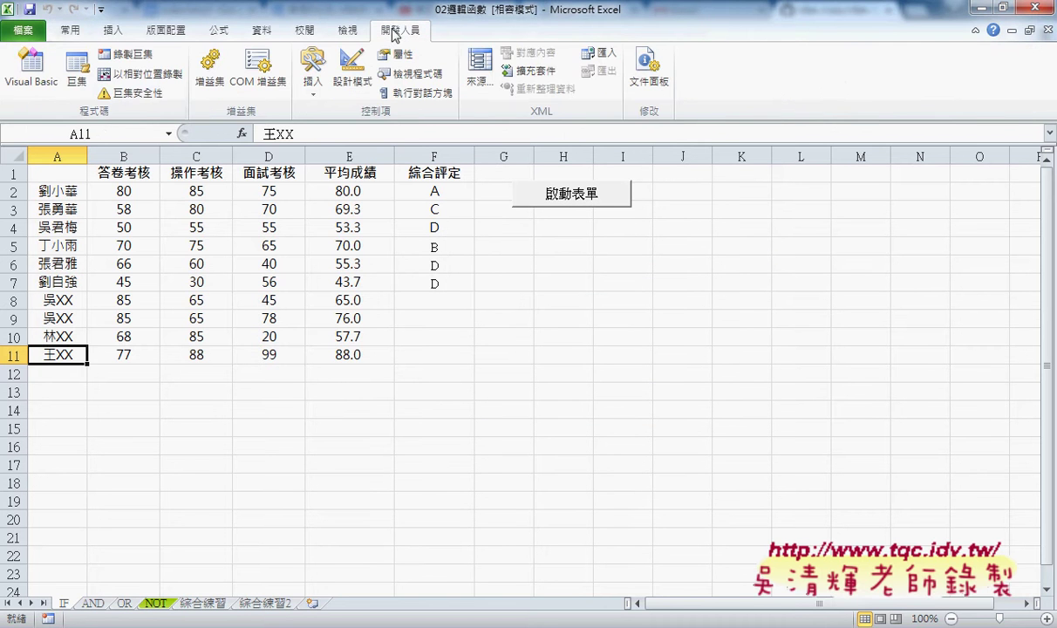
click(33, 71)
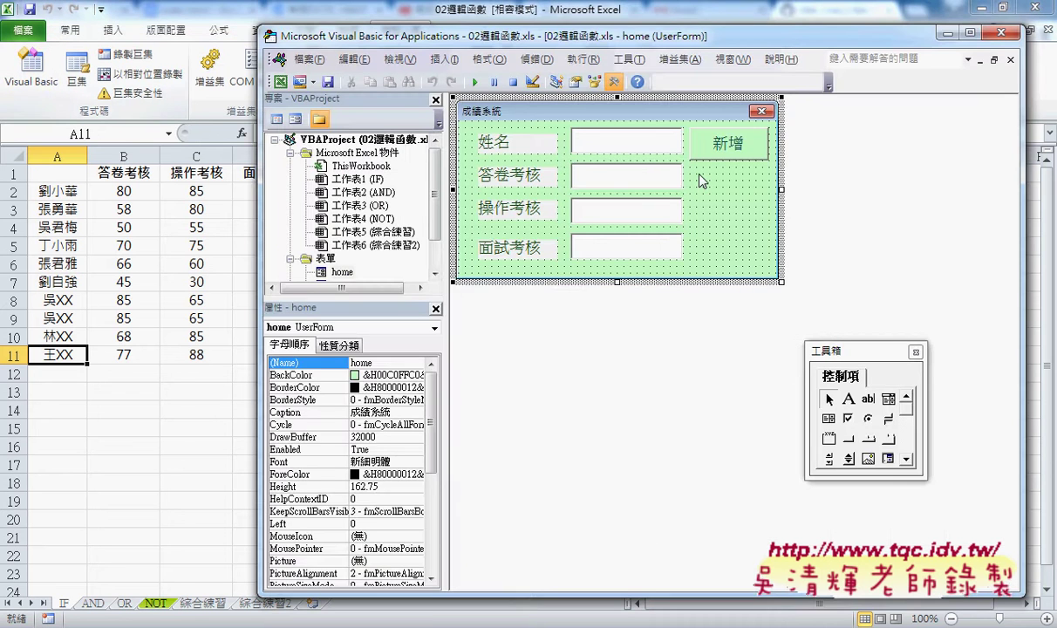
click(725, 143)
double_click(729, 143)
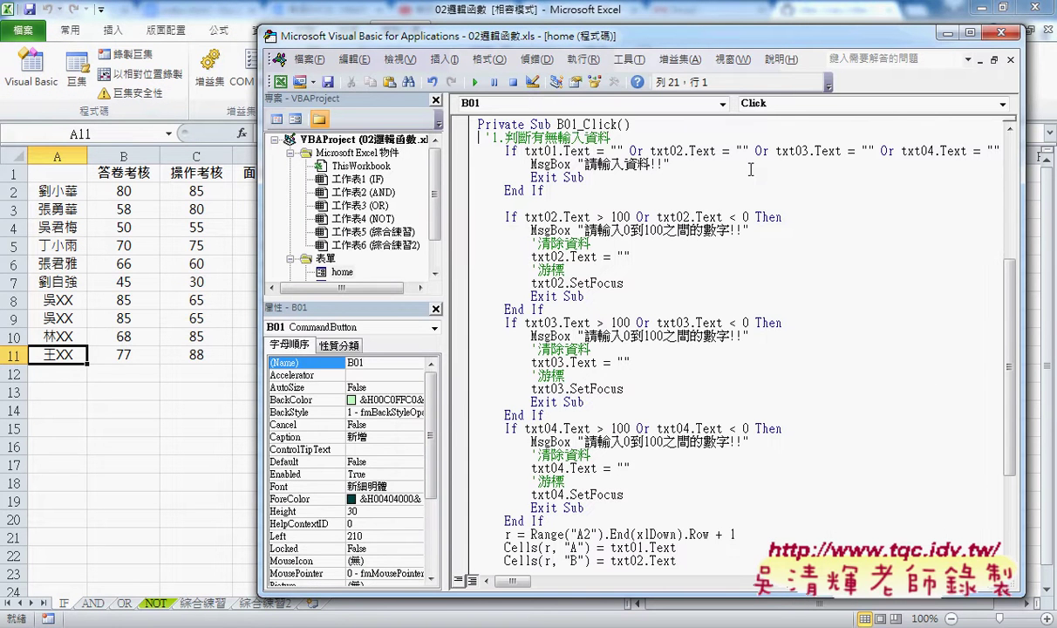
Delete the txt03 and txt04 range-check blocks, keeping only the txt02 check
drag(504, 217, 557, 308)
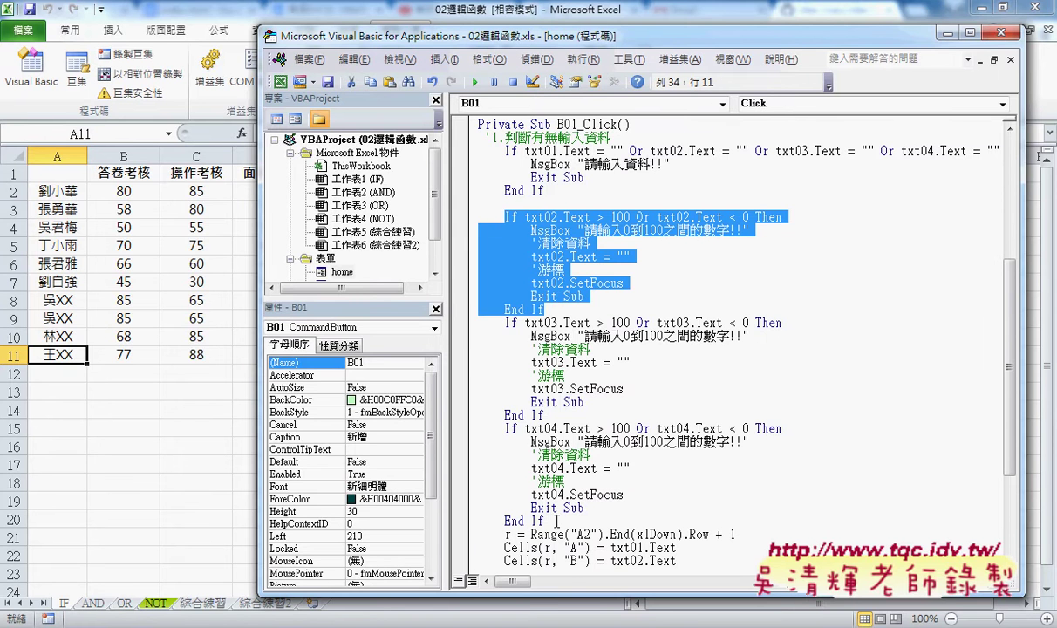
drag(462, 521, 462, 327)
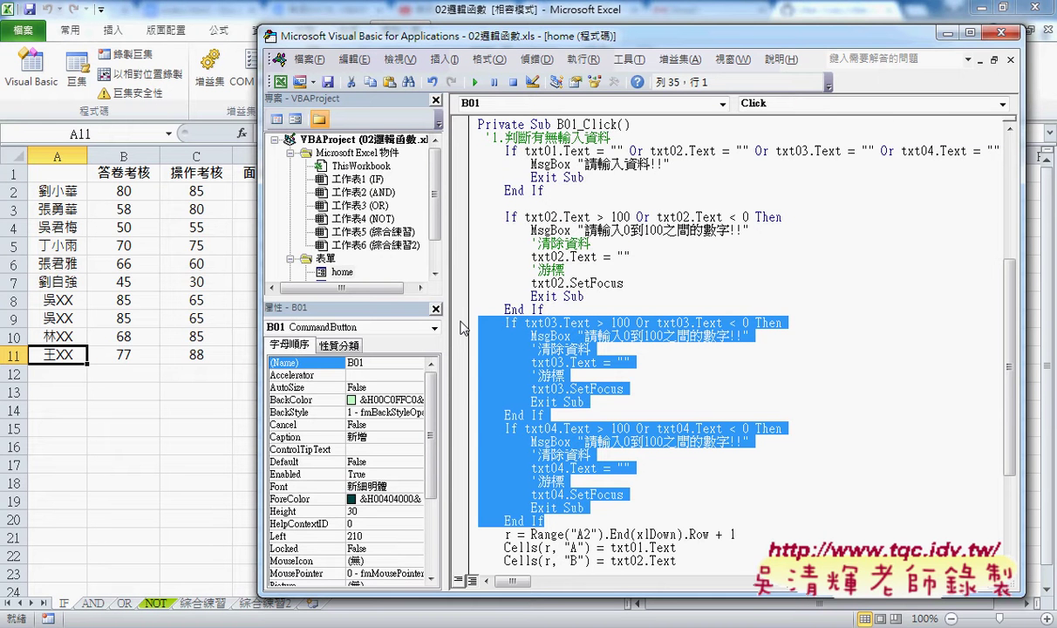
key(Delete)
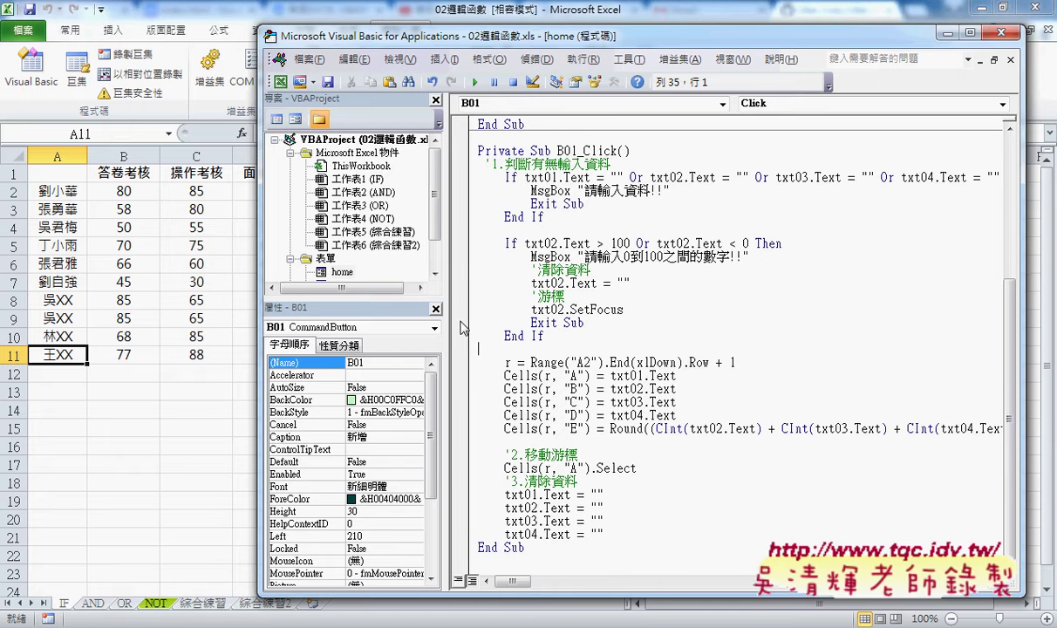
Insert the comment '判斷成績在0到100之間' directly above the txt02 score range check
click(542, 228)
text(')
key(Up)
key(Up)
key(Up)
drag(504, 163, 559, 163)
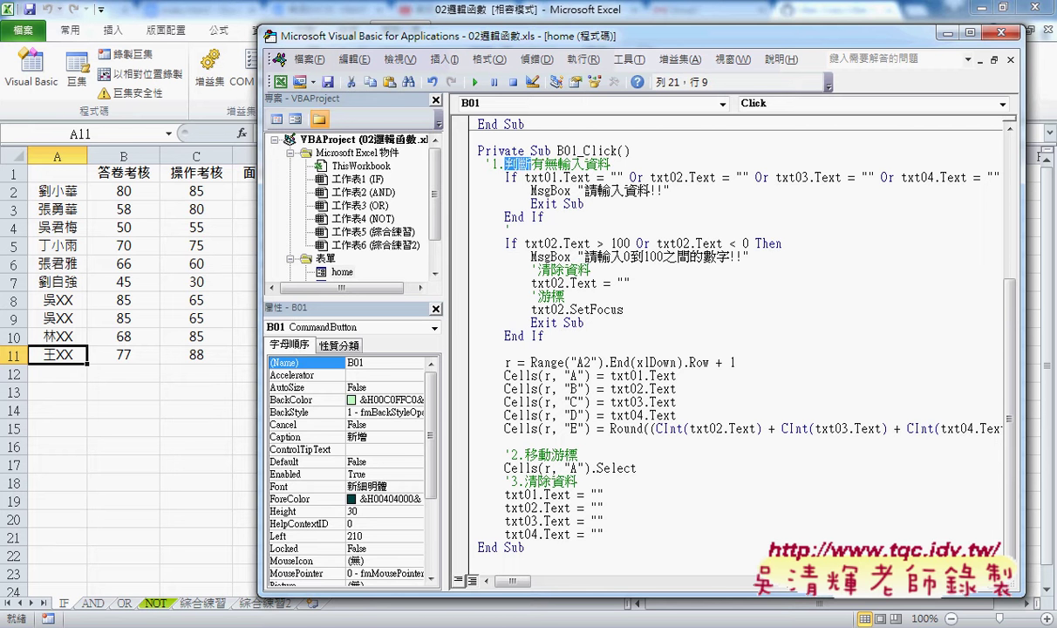
key(shift+Left)
key(shift+Left)
key(shift+Left)
key(shift+Left)
key(shift+Left)
key(ctrl+c)
key(Down)
key(Down)
key(Down)
key(Down)
key(Down)
key(ctrl+v)
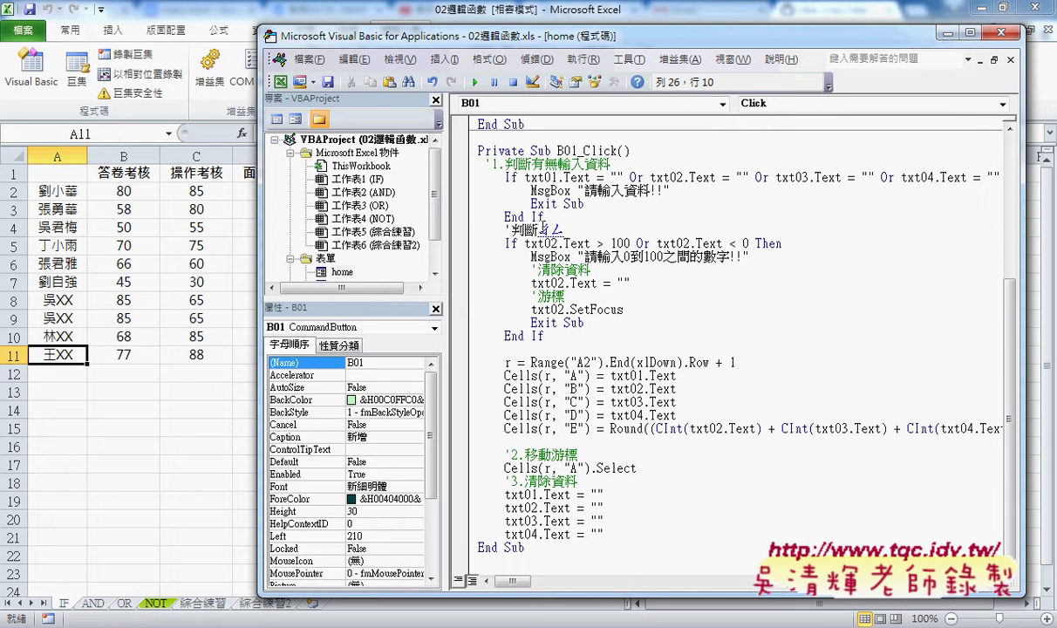
text(成績)
text(在0ㄠ)
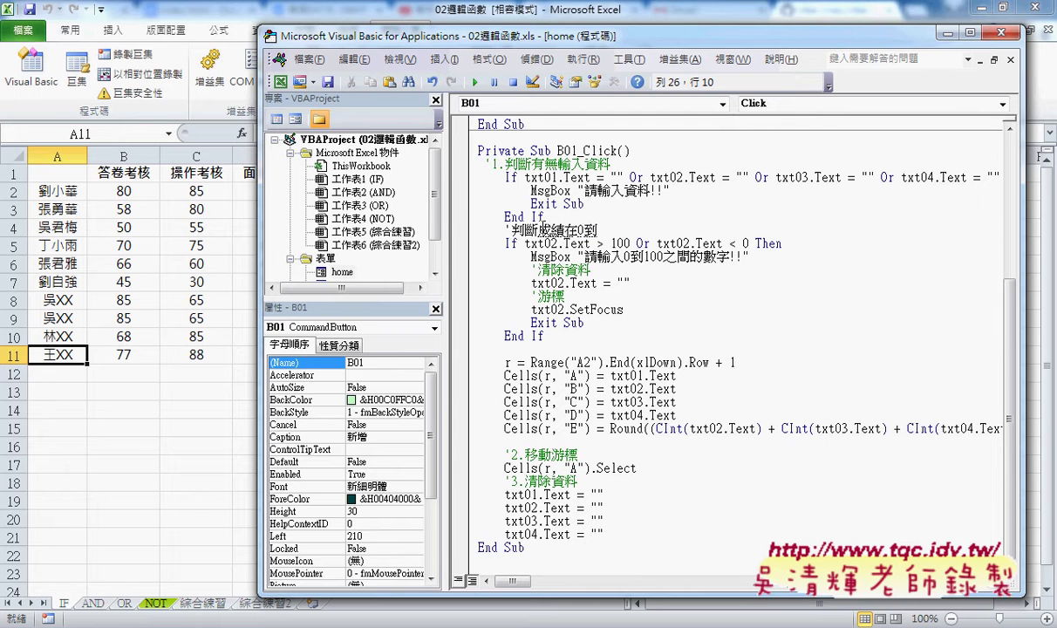
text(到100ㄓ)
text(間)
click(508, 230)
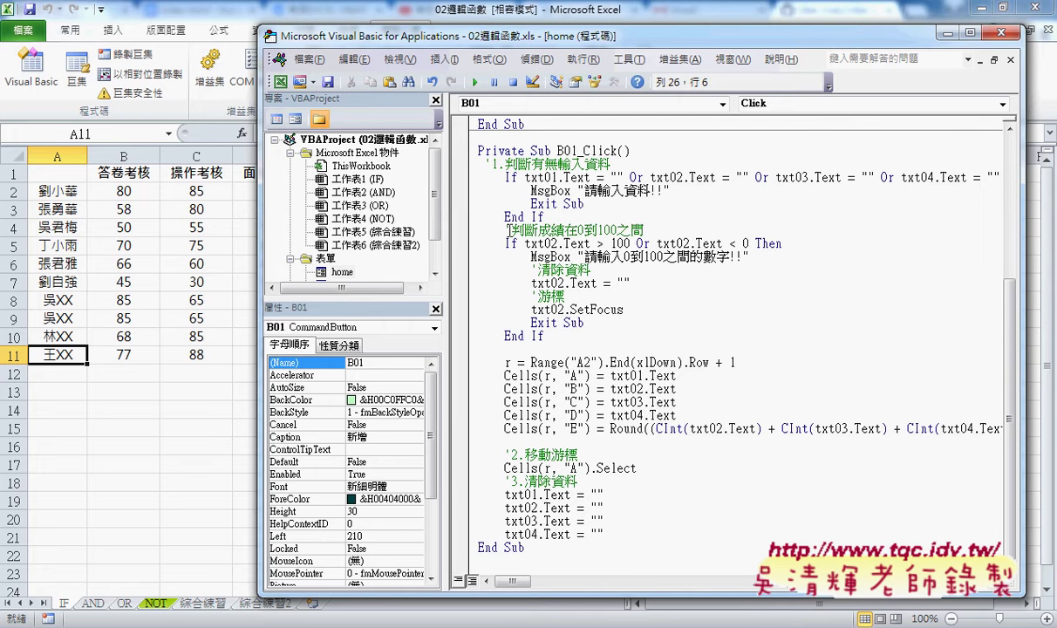
drag(511, 230, 504, 230)
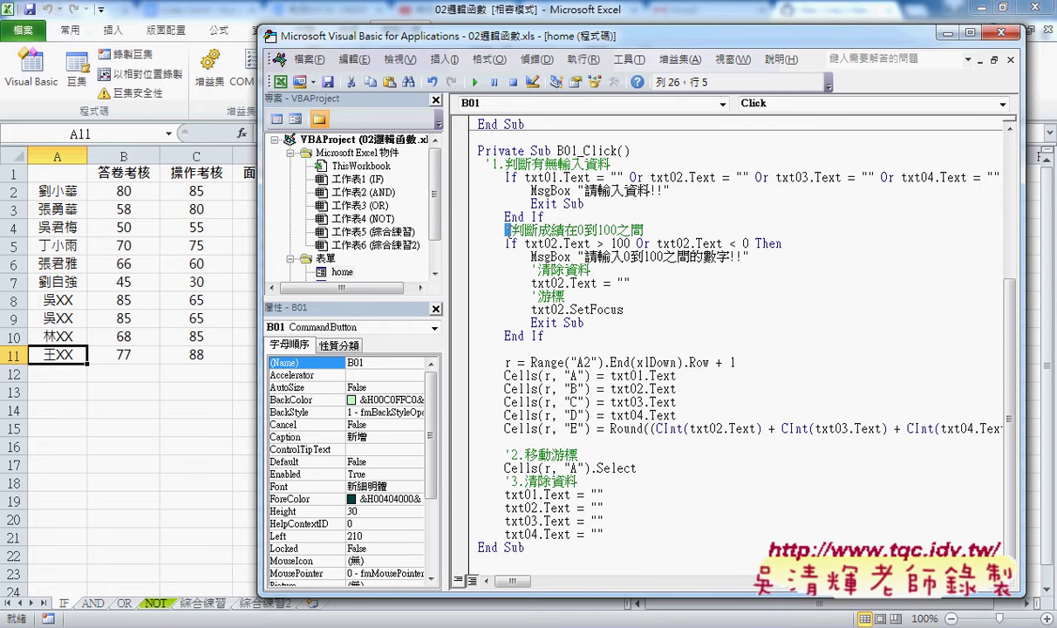
click(634, 267)
drag(524, 245, 590, 244)
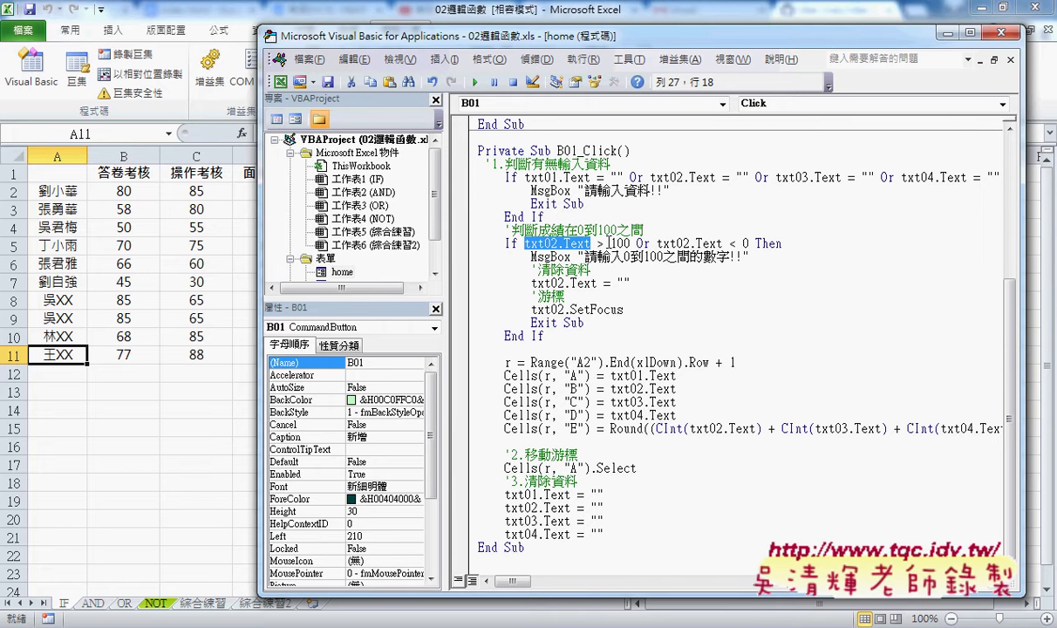
drag(611, 244, 650, 244)
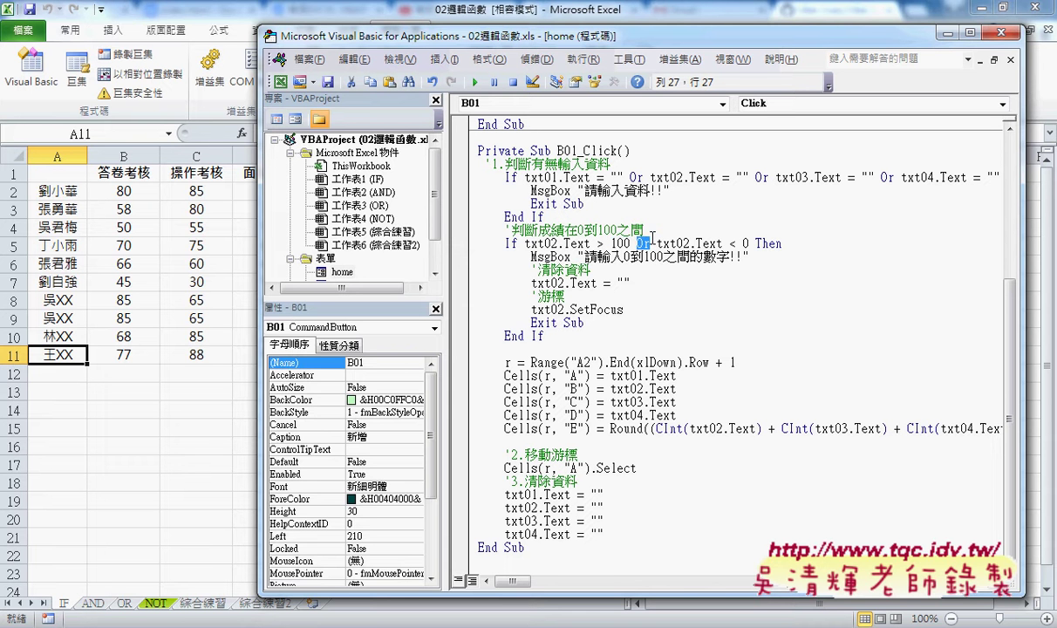
mouse_move(657, 245)
mouse_down()
mouse_move(723, 244)
mouse_move(524, 244)
mouse_up()
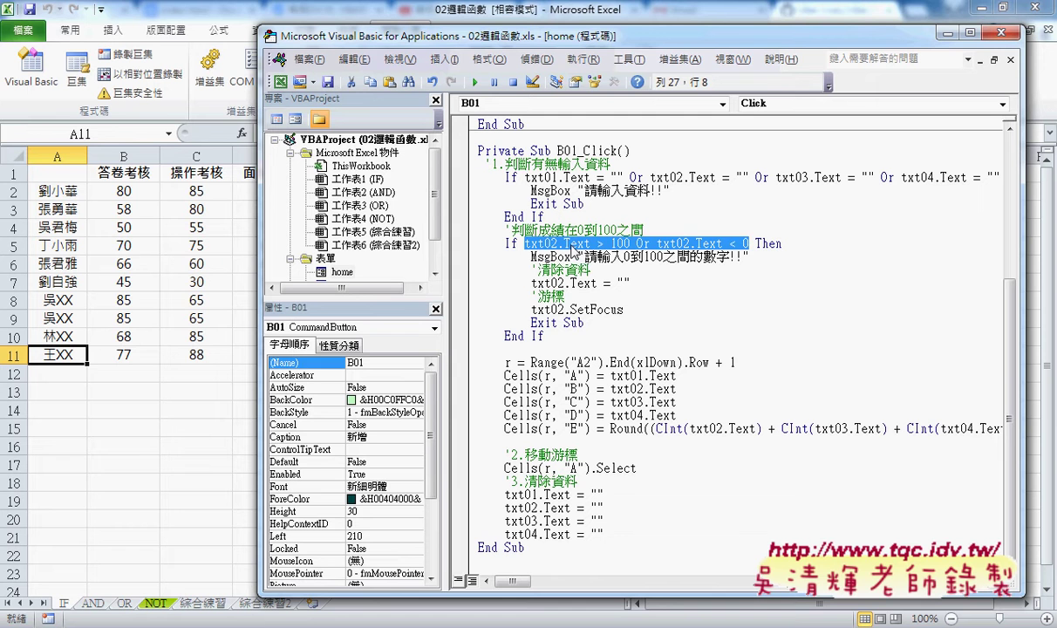
key(End)
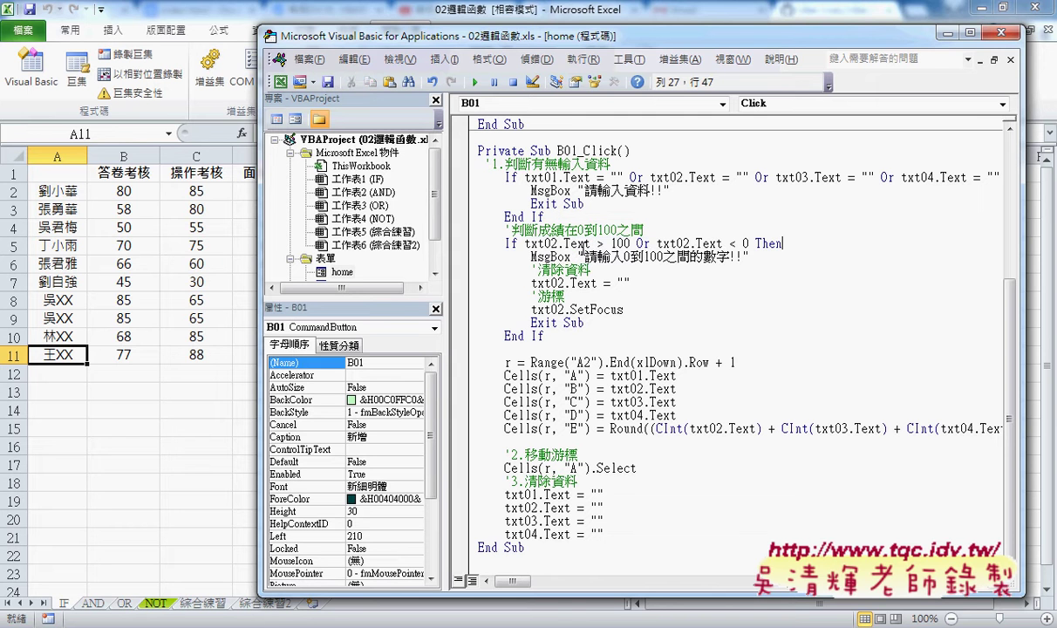
double_click(549, 257)
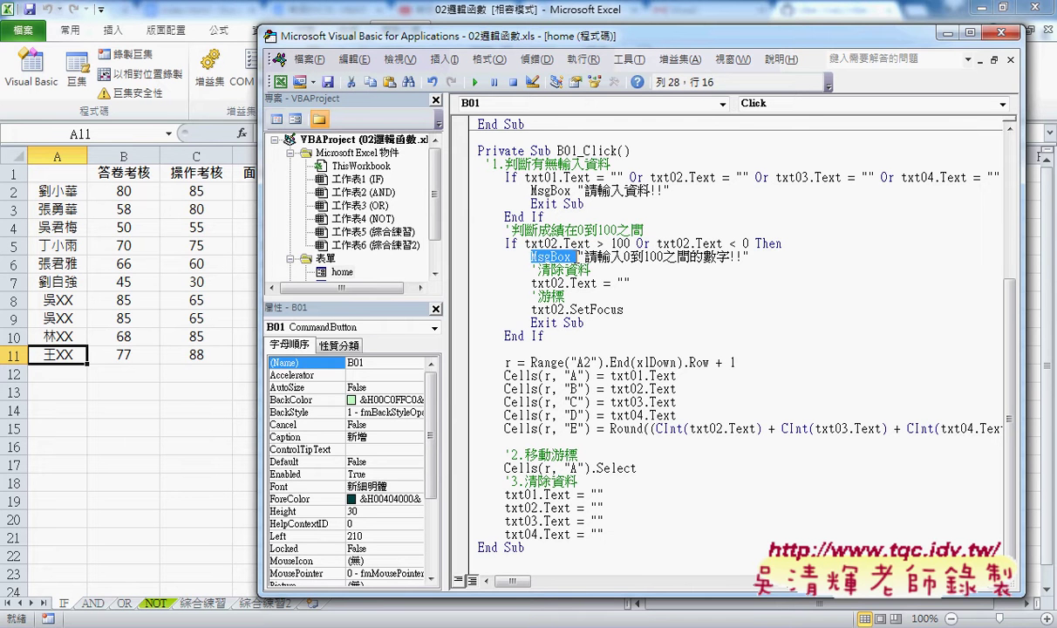
drag(582, 257, 744, 256)
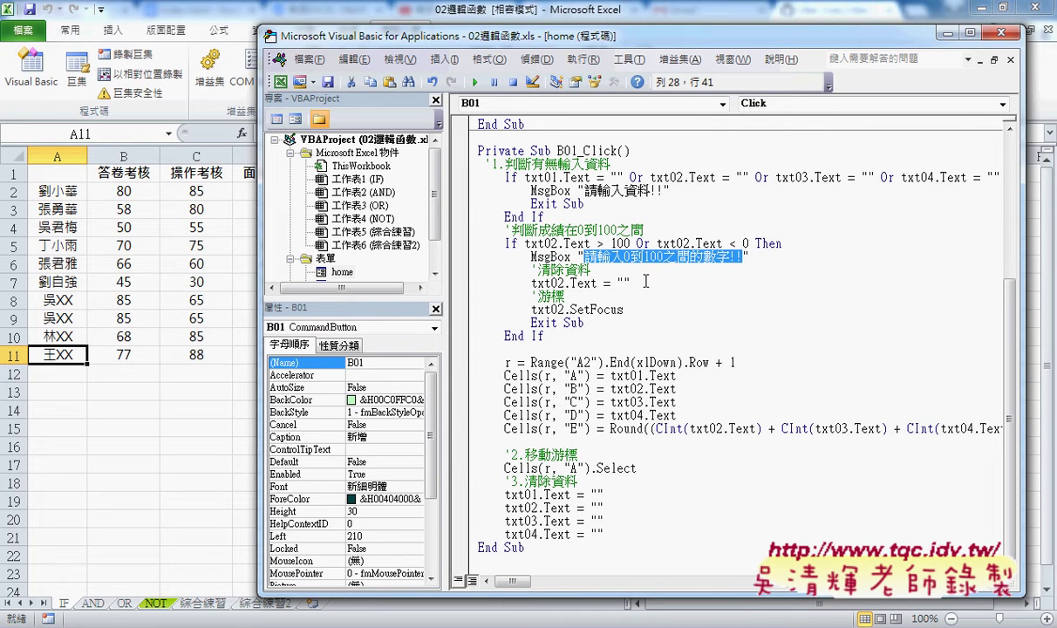
drag(531, 284, 631, 286)
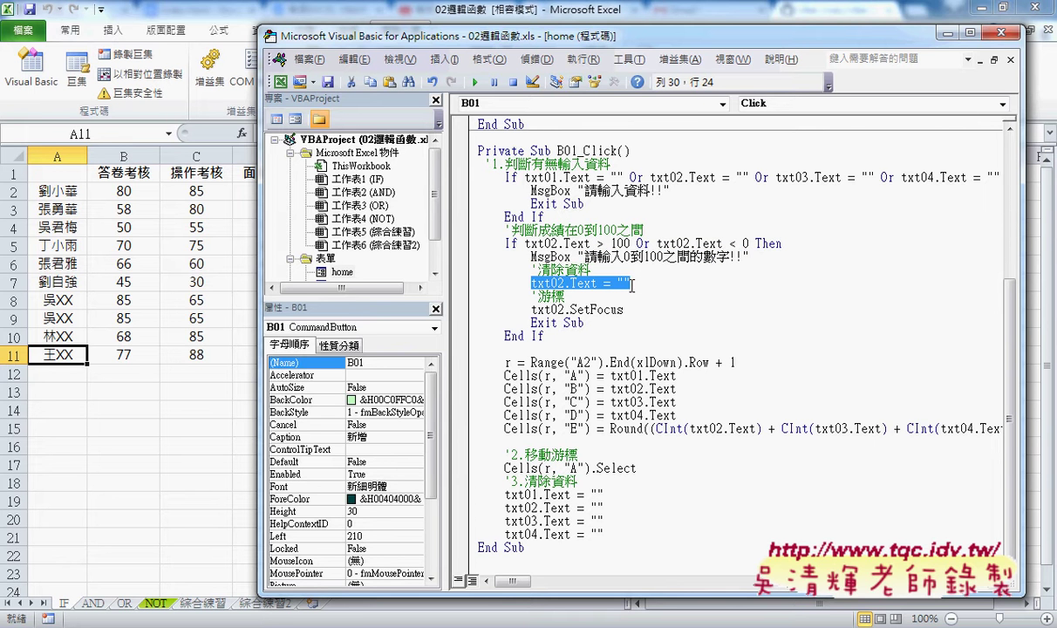
drag(566, 309, 639, 310)
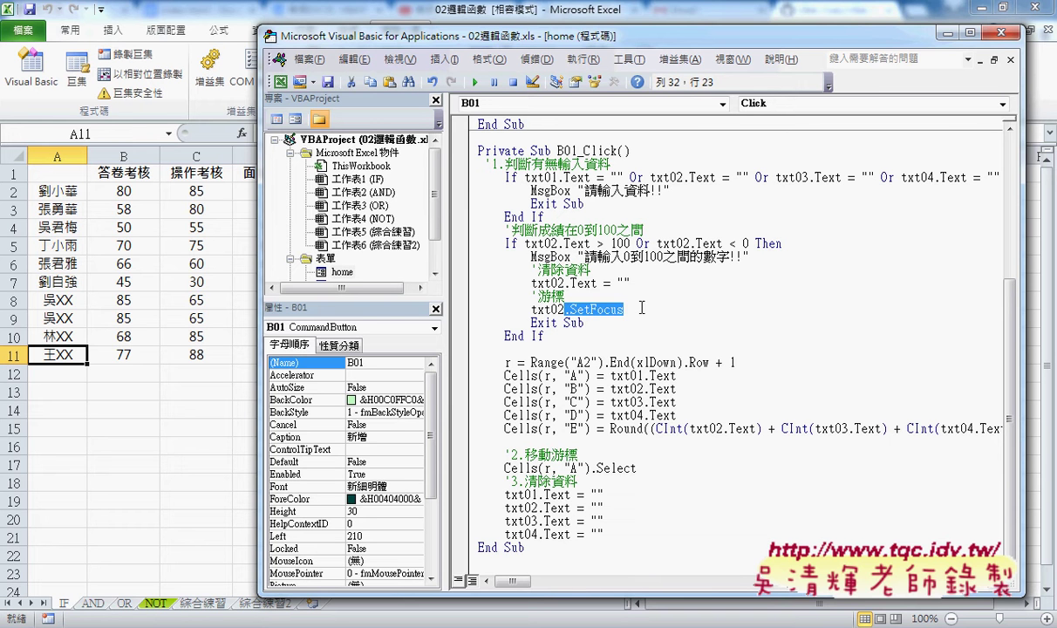
text(.)
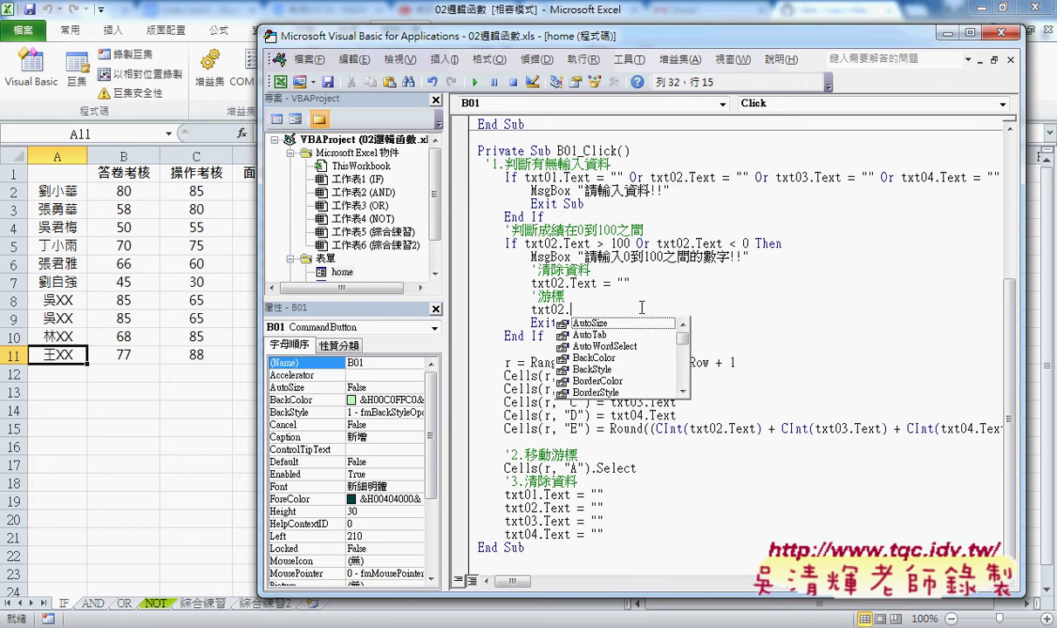
text(ㄙ一)
key(BackSpace)
key(BackSpace)
text(set)
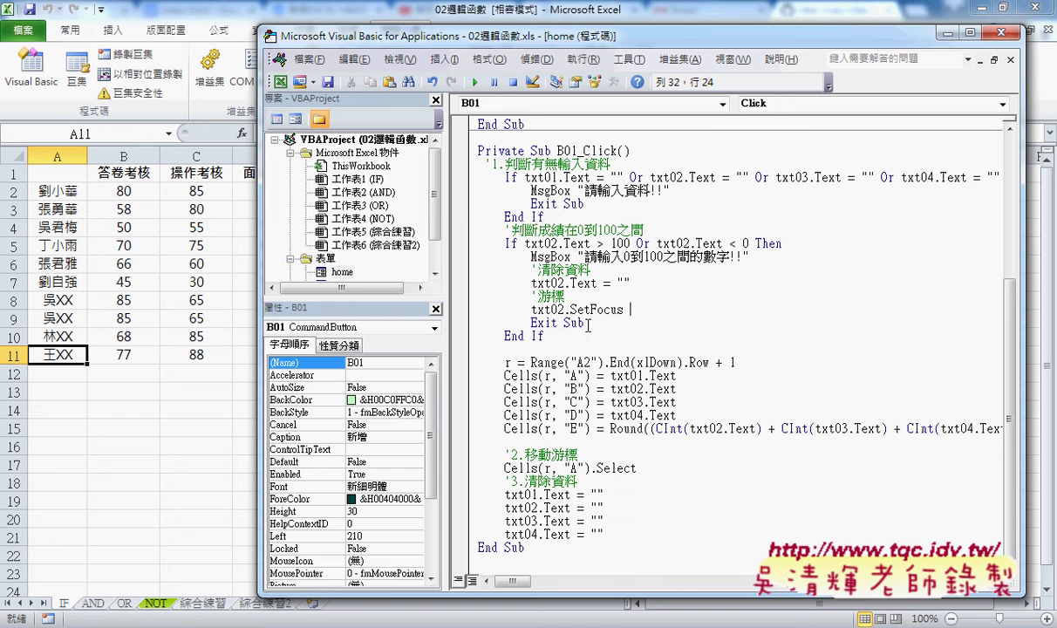
drag(584, 323, 532, 323)
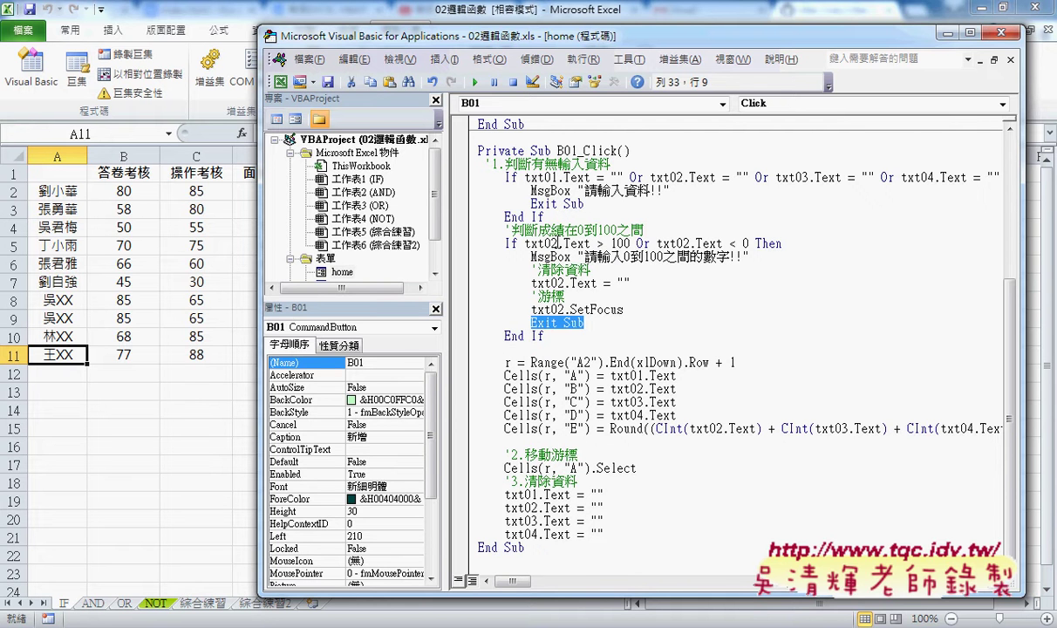
drag(555, 244, 544, 244)
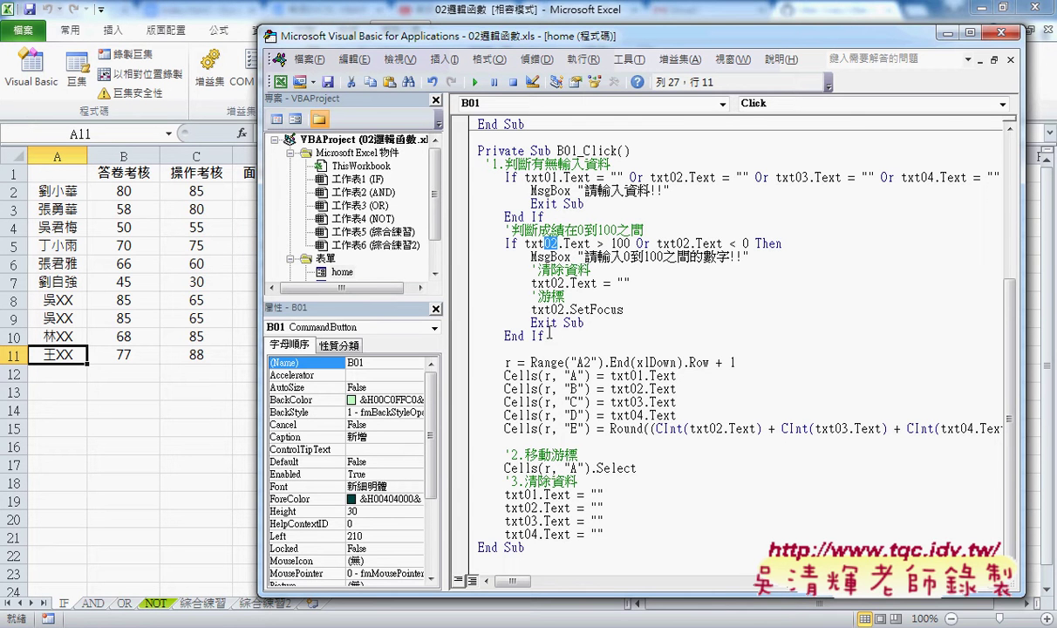
drag(550, 333, 468, 236)
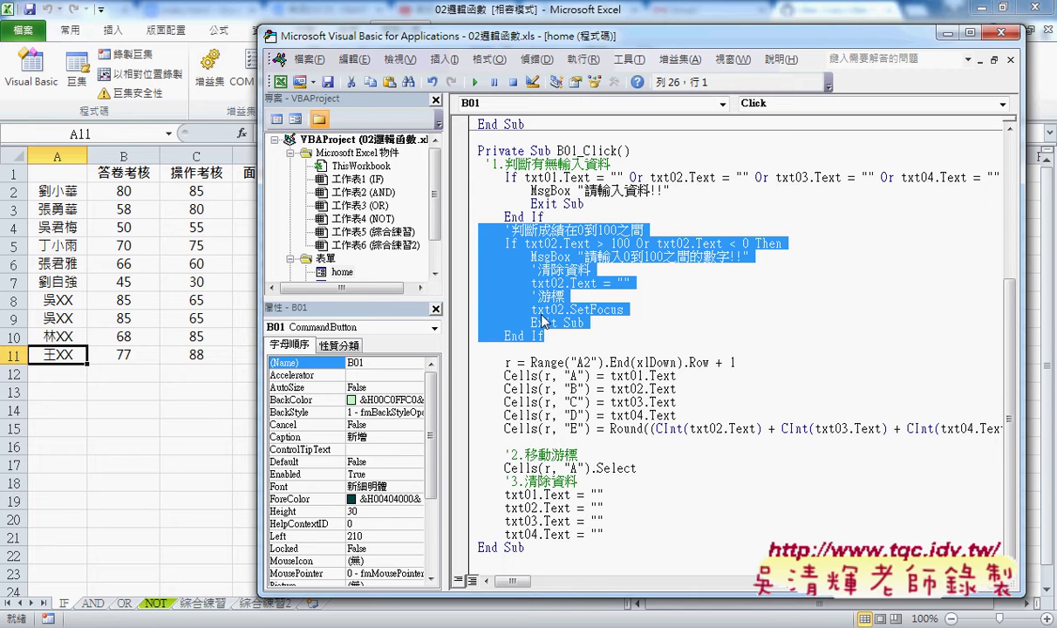
drag(466, 340, 465, 250)
key(ctrl+c)
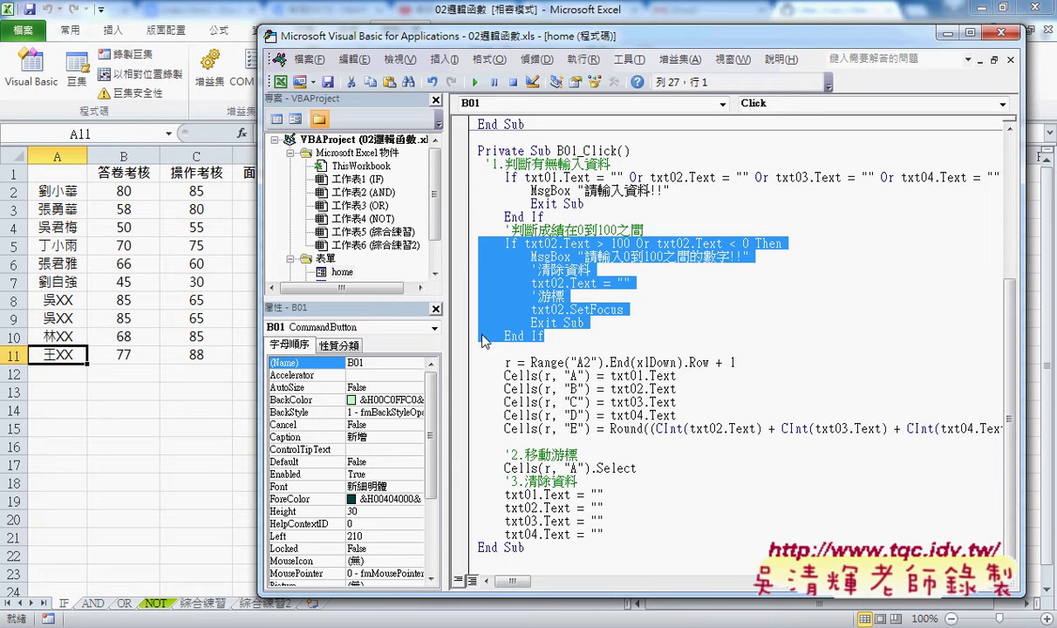
Paste a copy of the range-check block below End If and change every txt02 to txt03
click(505, 349)
key(ctrl+v)
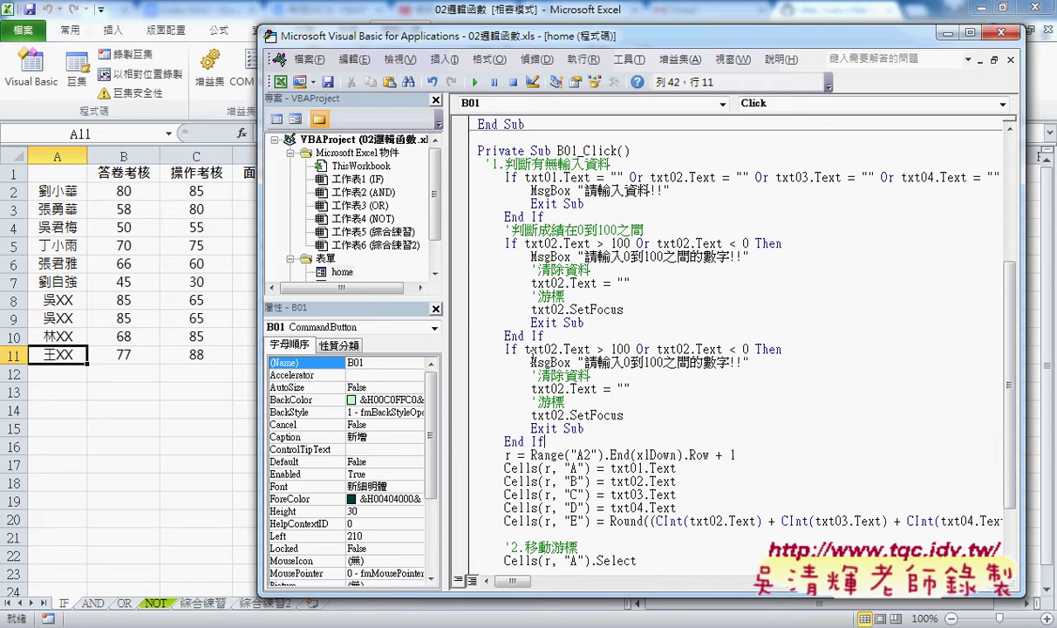
drag(550, 349, 558, 349)
text(3)
drag(682, 349, 689, 349)
text(3)
drag(557, 389, 565, 389)
text(3)
drag(557, 415, 564, 416)
text(3)
Paste another copy after the txt03 block, fix its indent, and change every txt02 to txt04
click(550, 441)
key(Return)
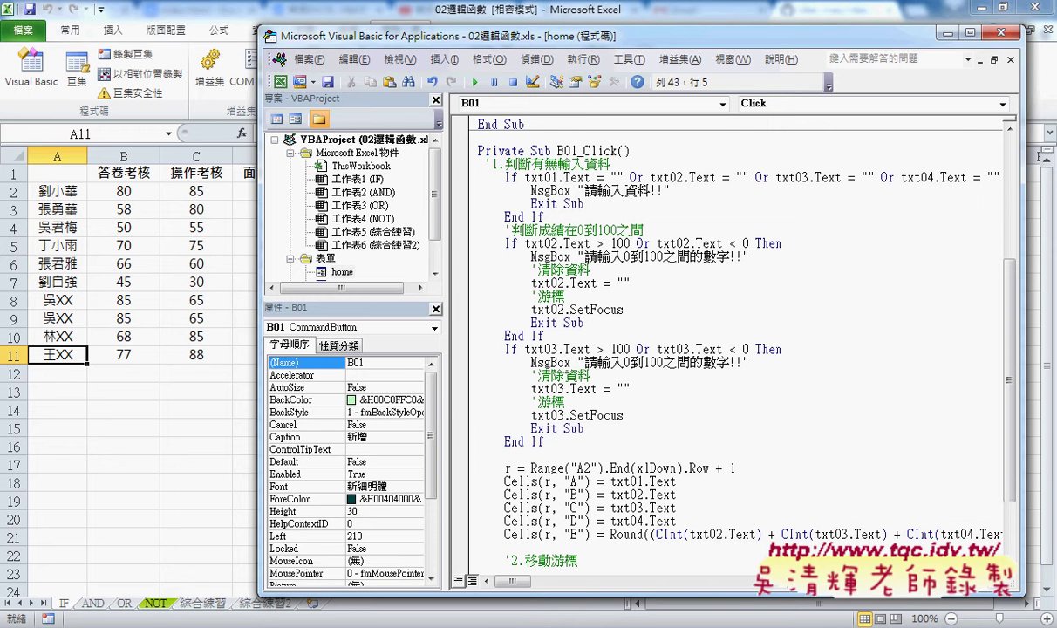
key(ctrl+v)
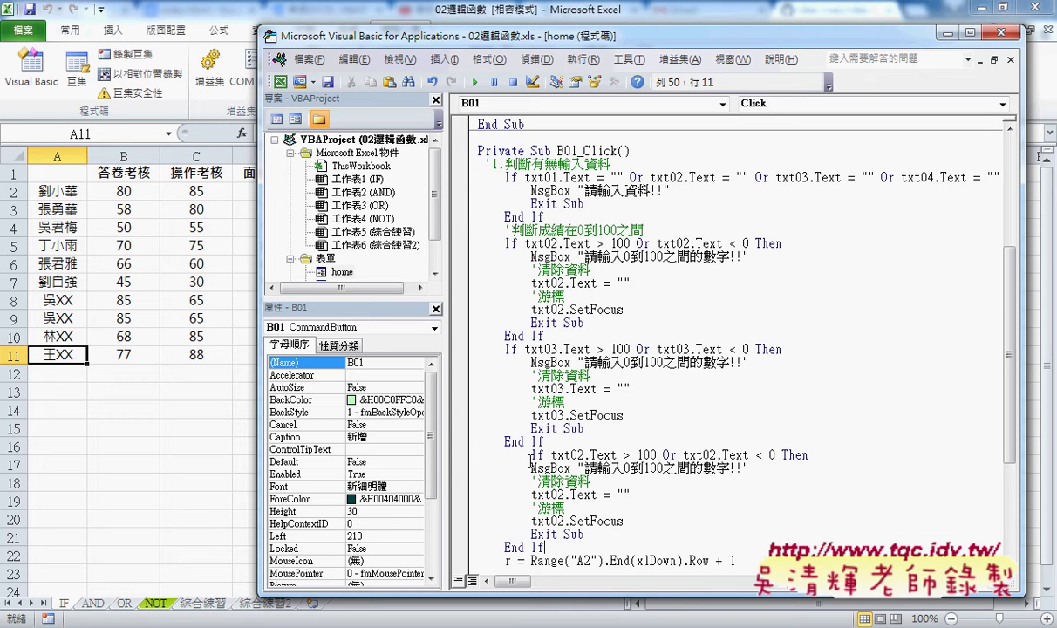
click(532, 454)
key(shift+Tab)
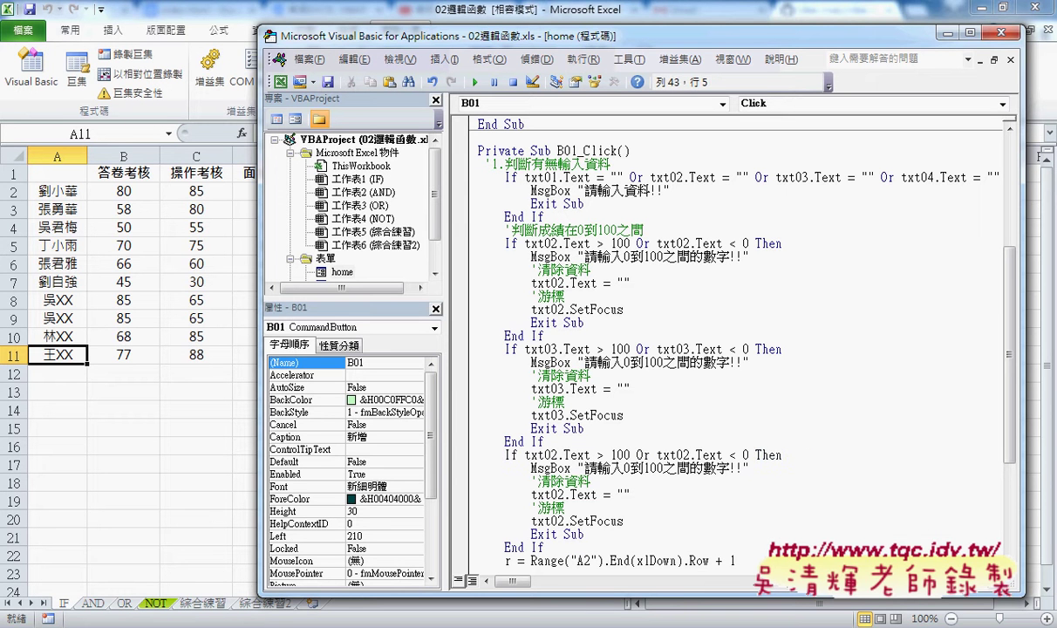
drag(549, 454, 556, 454)
text(4)
drag(682, 454, 691, 454)
text(4)
drag(560, 495, 568, 495)
text(4)
drag(565, 521, 559, 520)
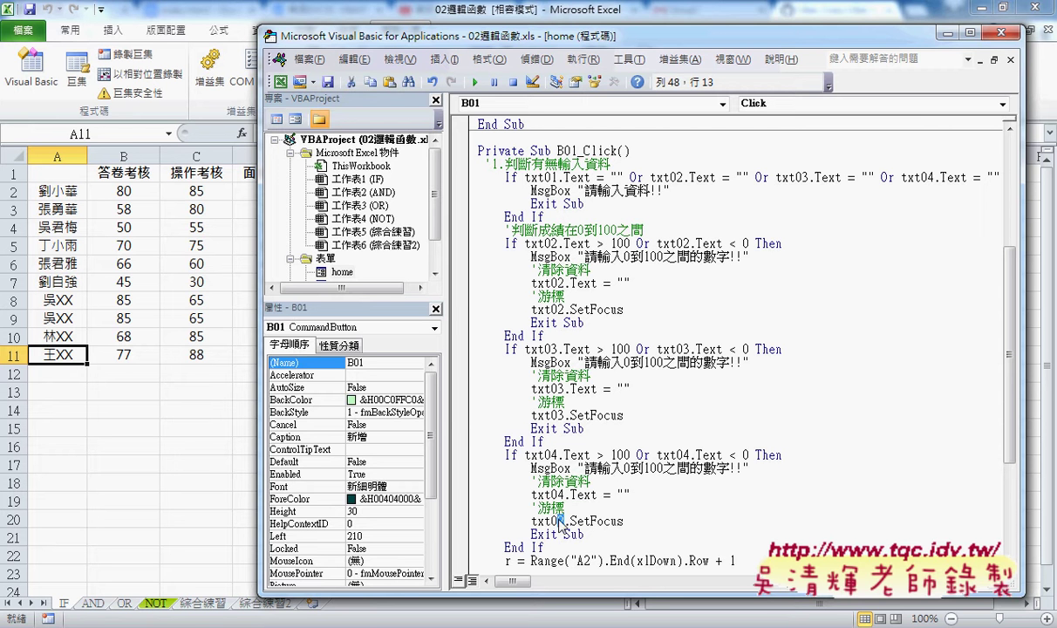
text(4)
scroll(687, 446, down, 2)
scroll(687, 446, down, 1)
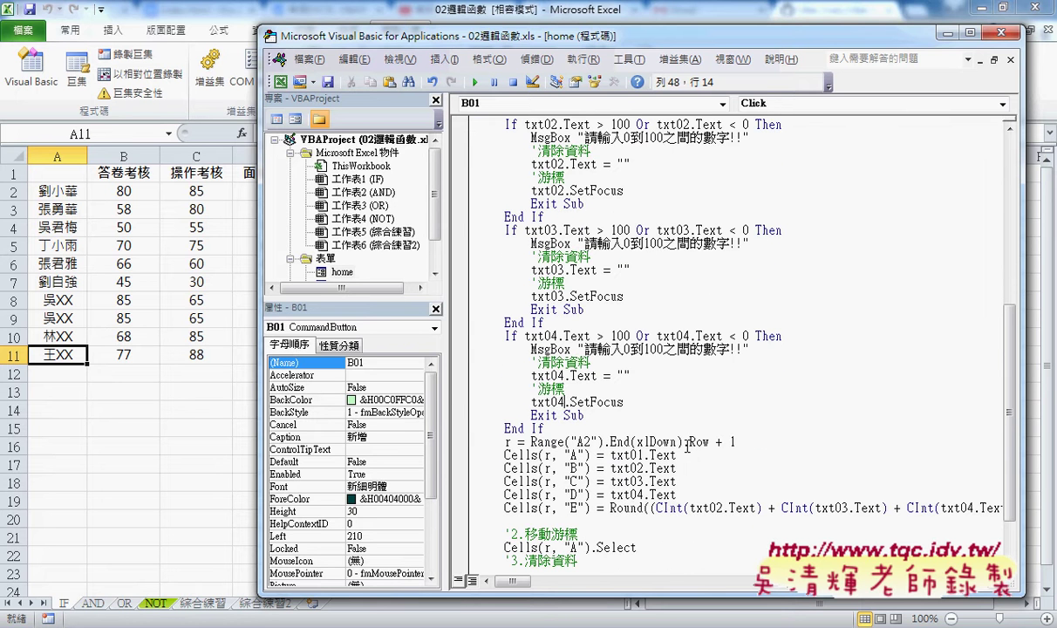
scroll(687, 446, down, 2)
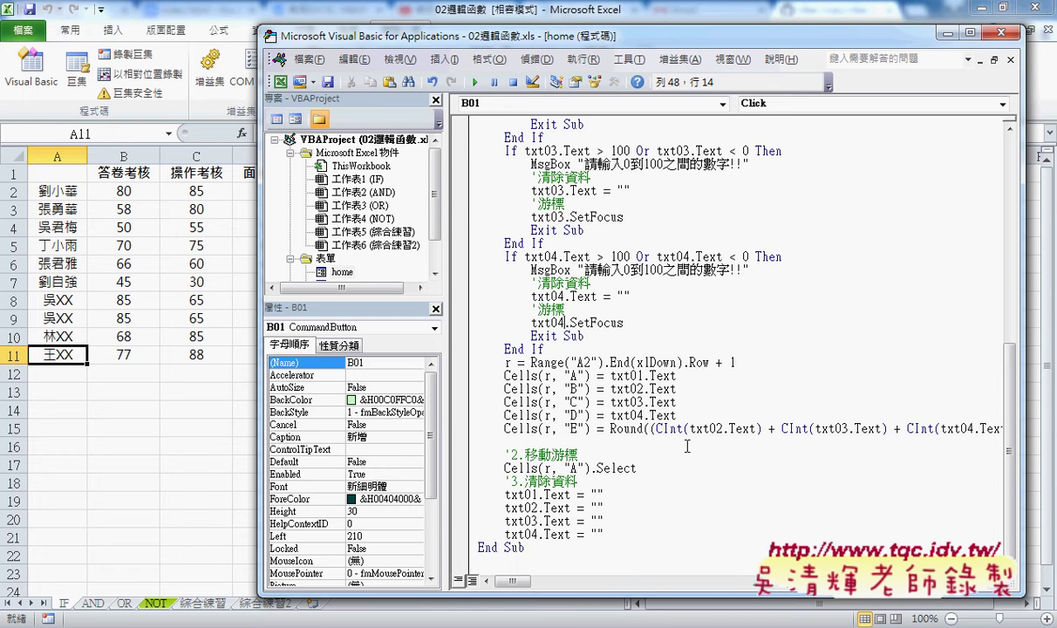
key(Up)
key(Up)
key(Home)
key(Down)
key(Right)
key(Right)
key(Right)
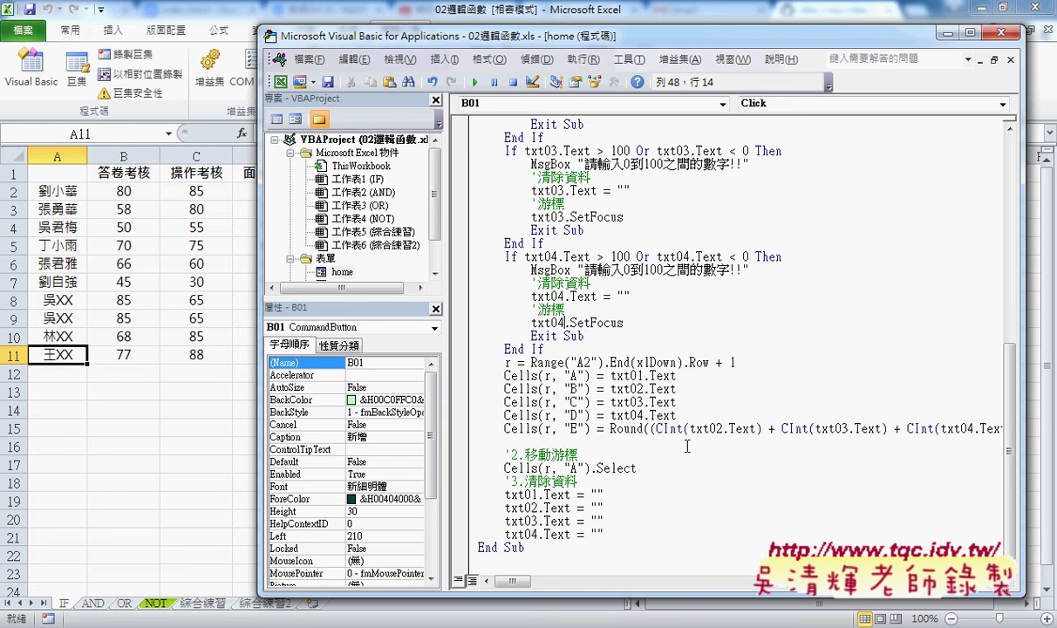